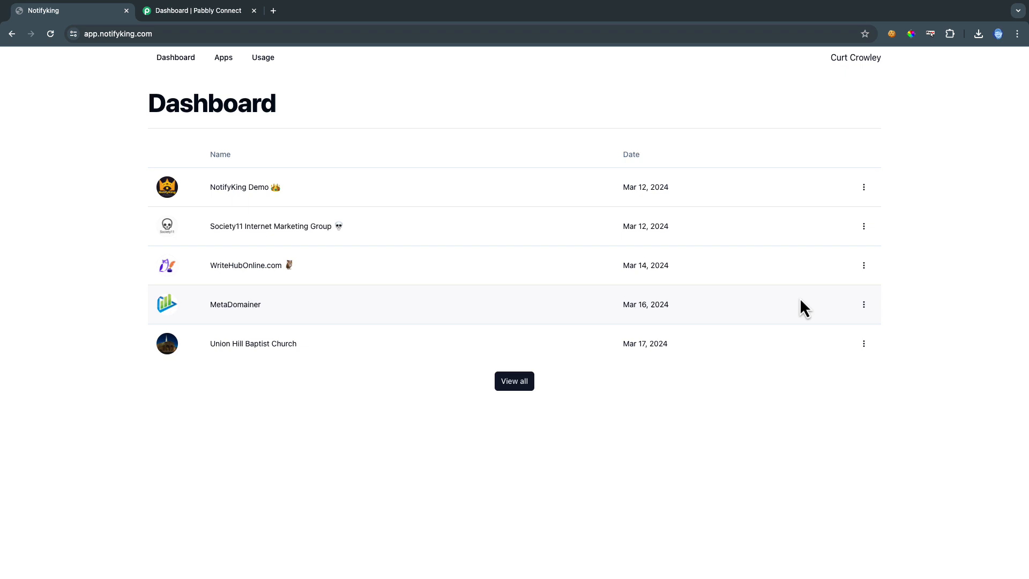
Open the Pabbly app's Content Locking page and switch it to Lock behind a form
click(509, 384)
scroll(508, 389, down, 3)
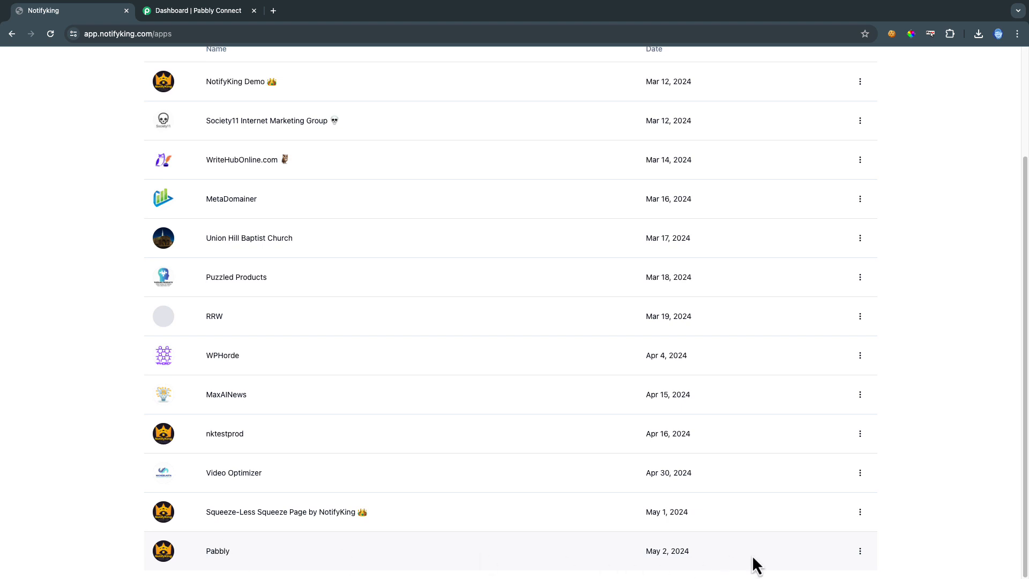
click(860, 552)
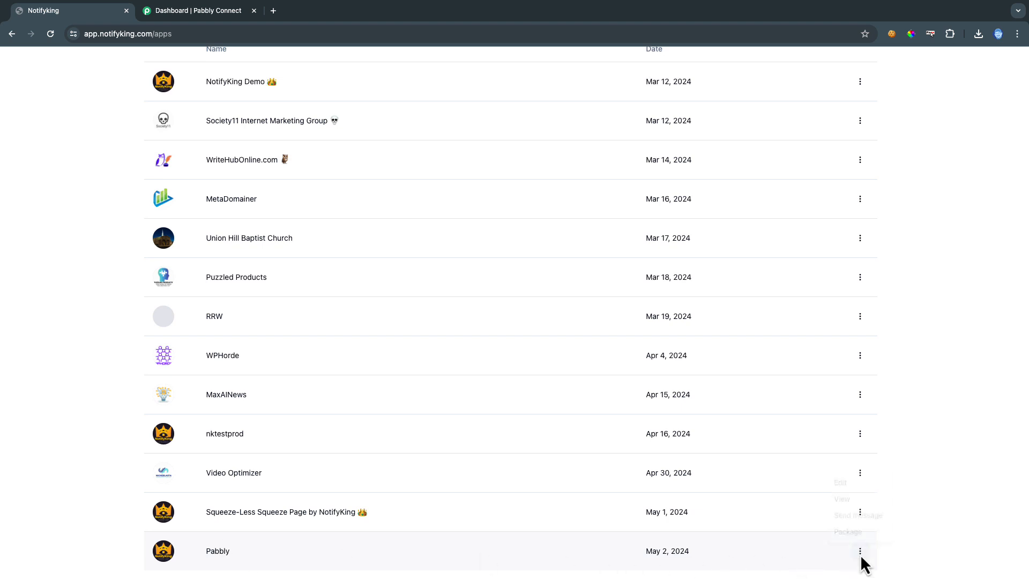
click(841, 482)
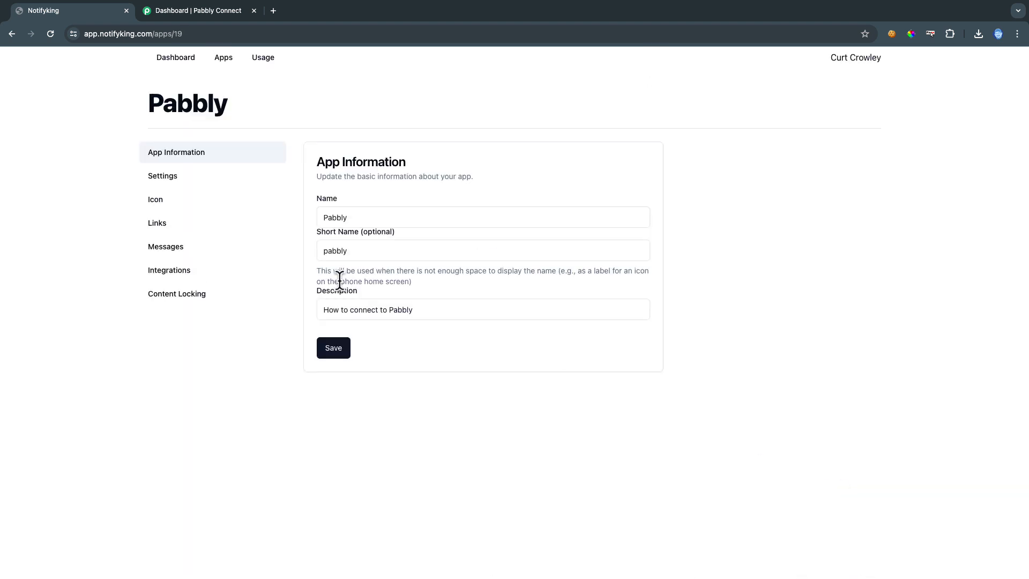
click(169, 303)
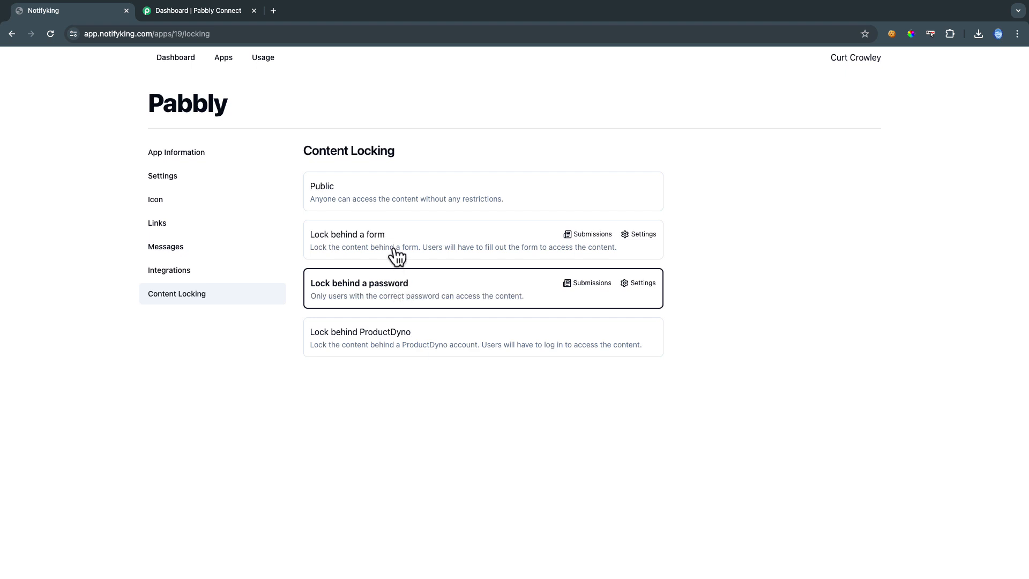
click(369, 246)
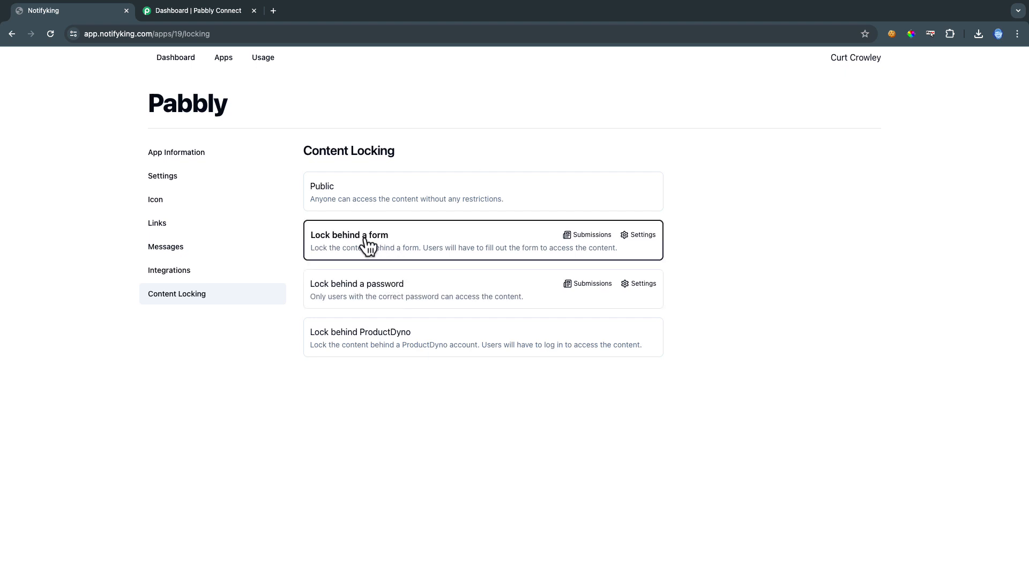
Retitle the lock form 'Register Here For Access to The App and Skool' and open the email field for editing
click(637, 237)
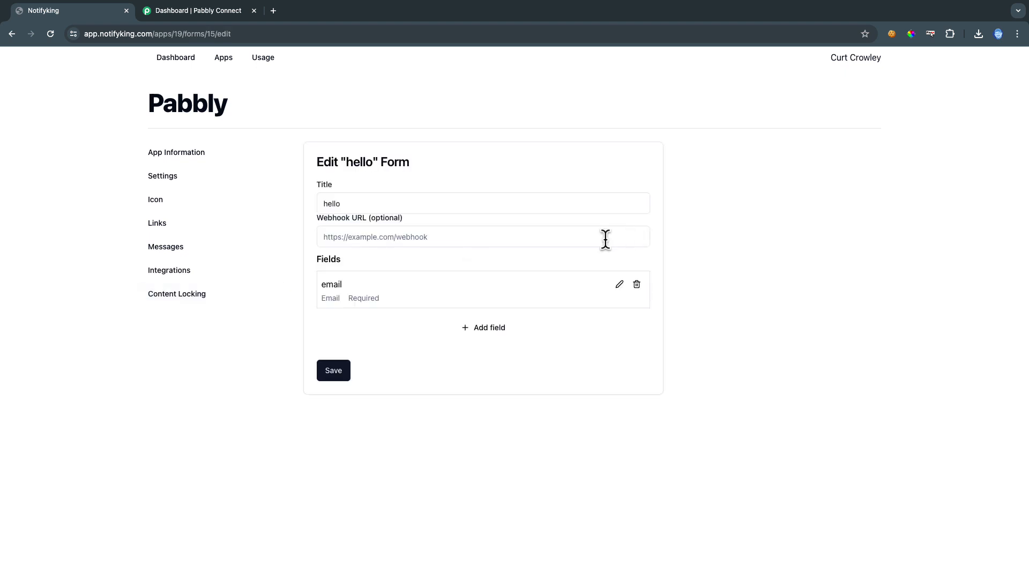
double_click(363, 203)
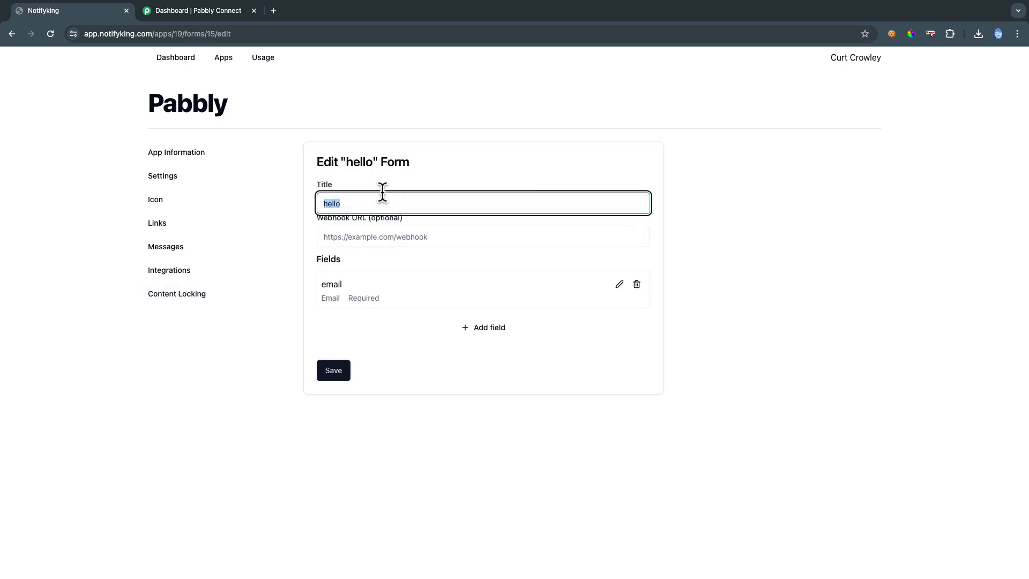
text(Register Here For Access to The App )
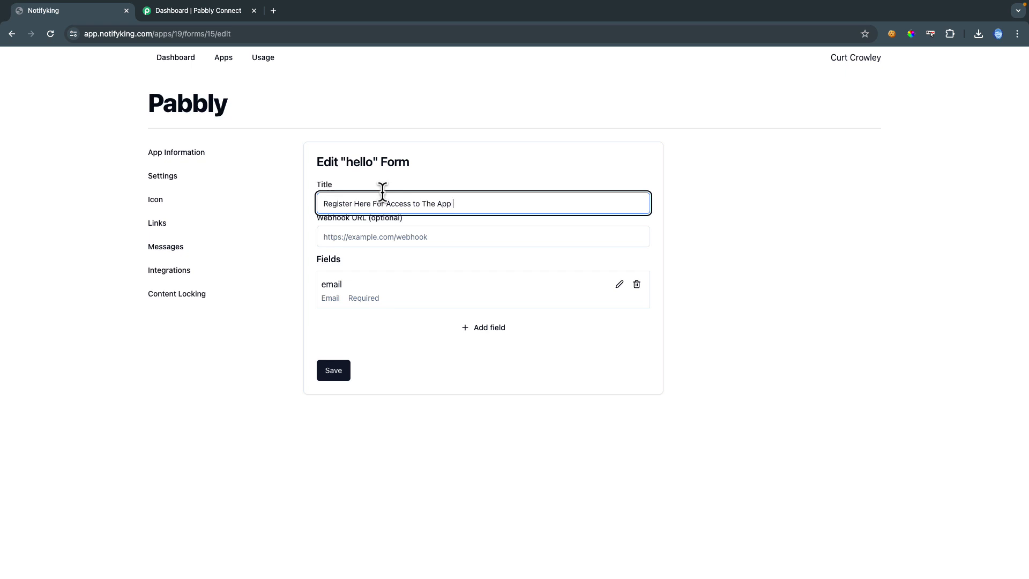
text(and Skool)
click(370, 237)
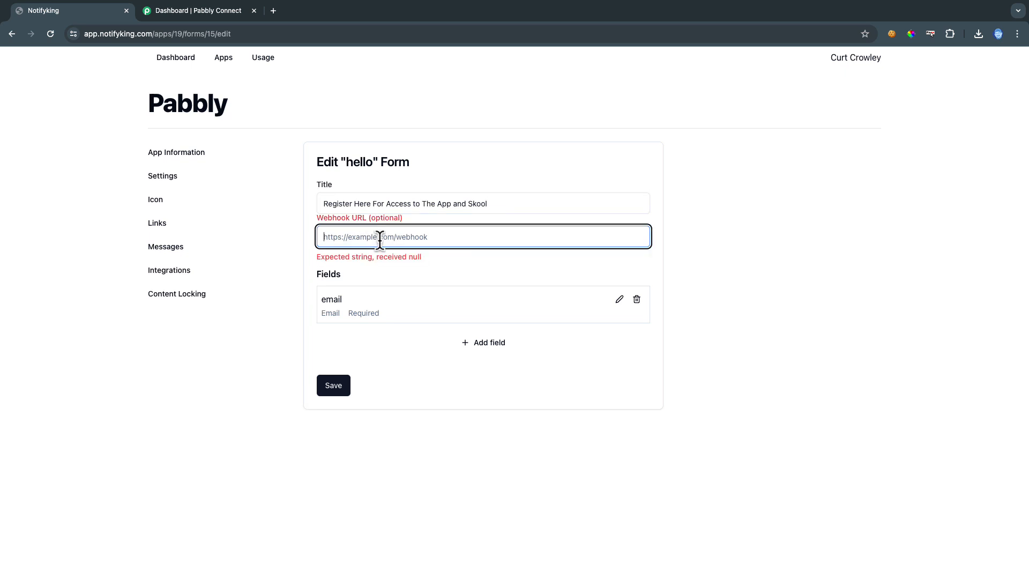
click(620, 300)
drag(466, 258, 407, 256)
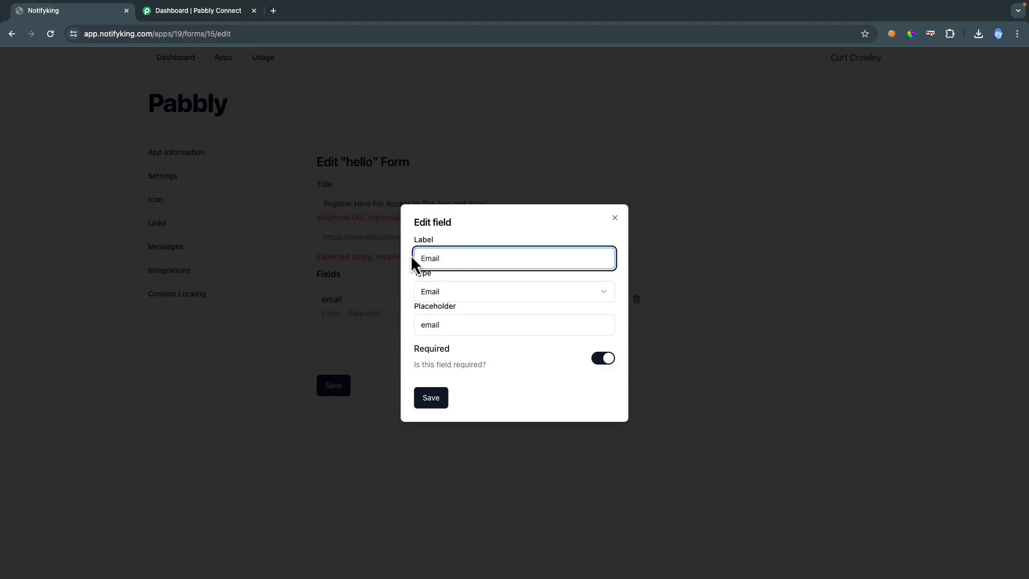
Keep the email field as a required Email type with placeholder 'Enter Your Email' and save it
click(448, 295)
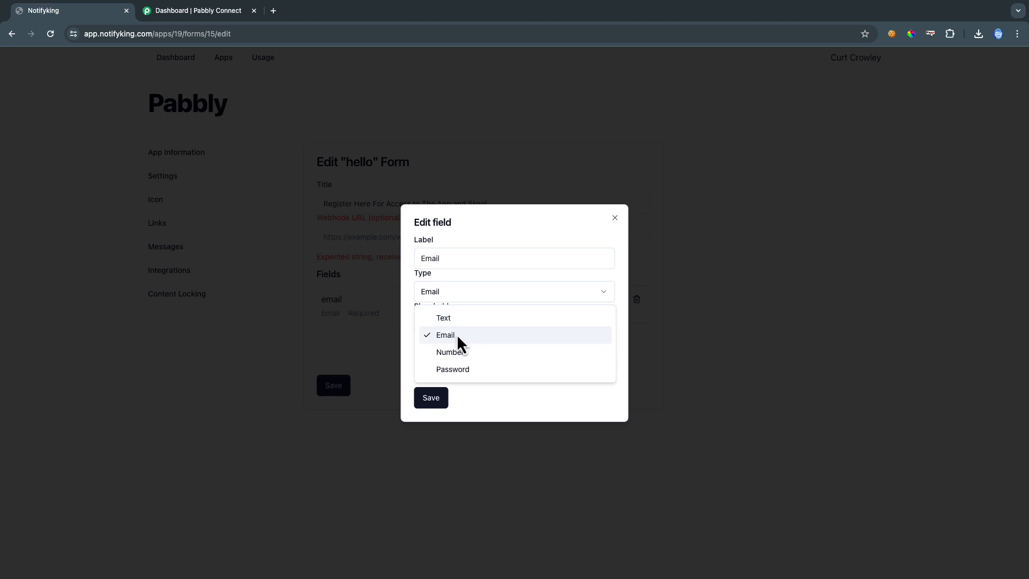
click(454, 338)
drag(448, 326, 371, 322)
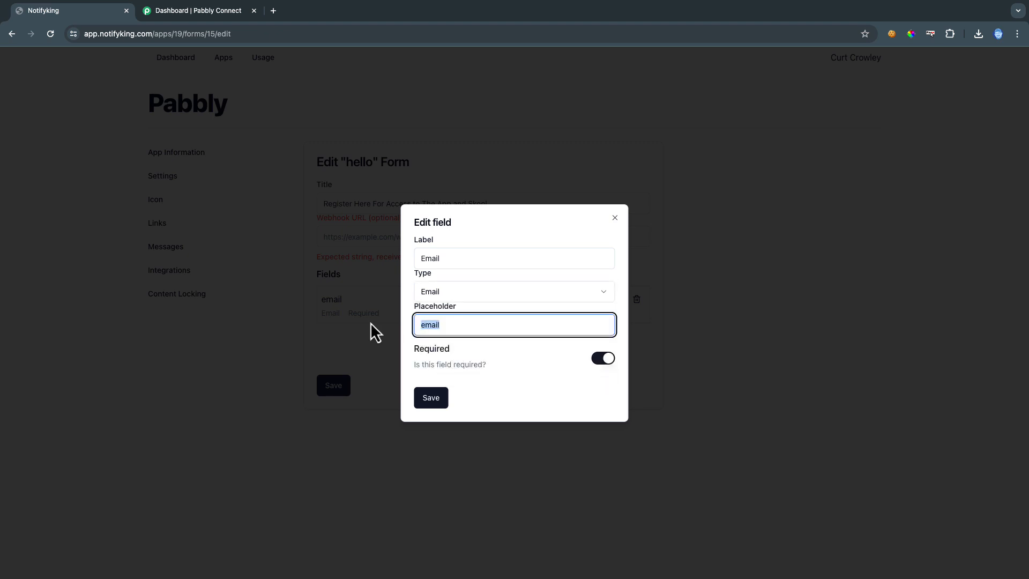
text(Enter Your Email)
click(601, 363)
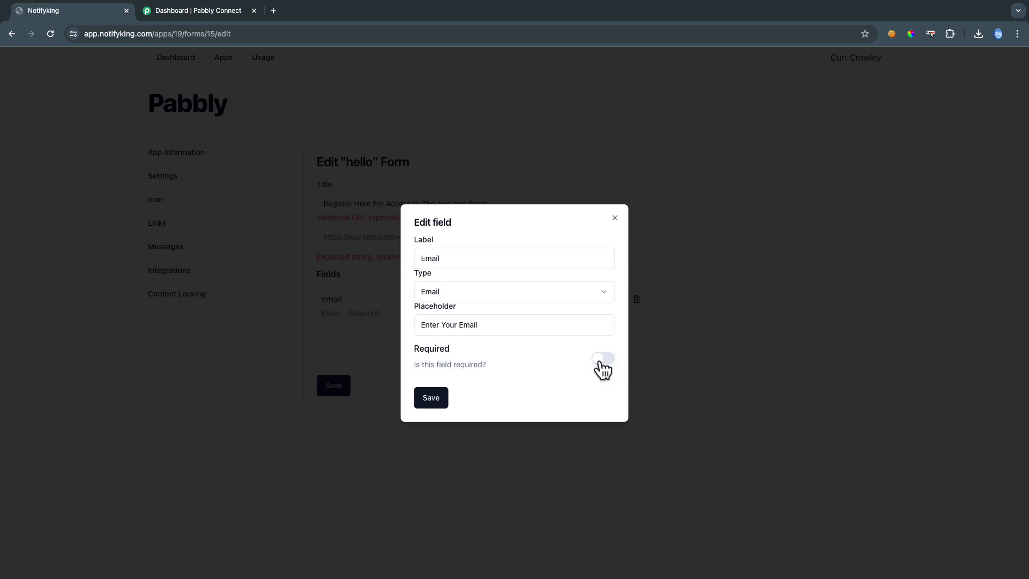
click(601, 364)
click(430, 398)
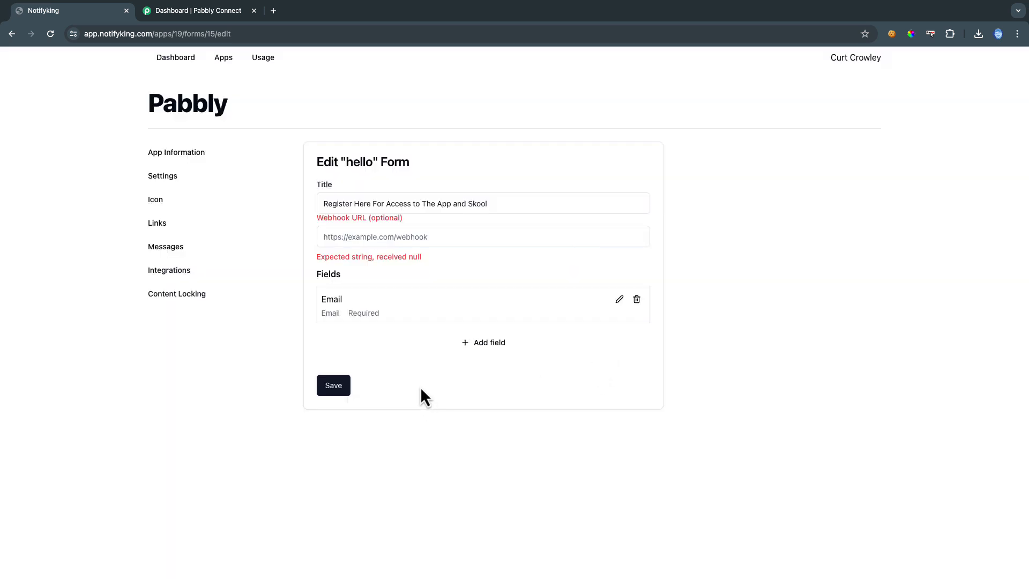
Add a required Text field labelled 'Name' with placeholder 'Enter Your First Name'
click(476, 349)
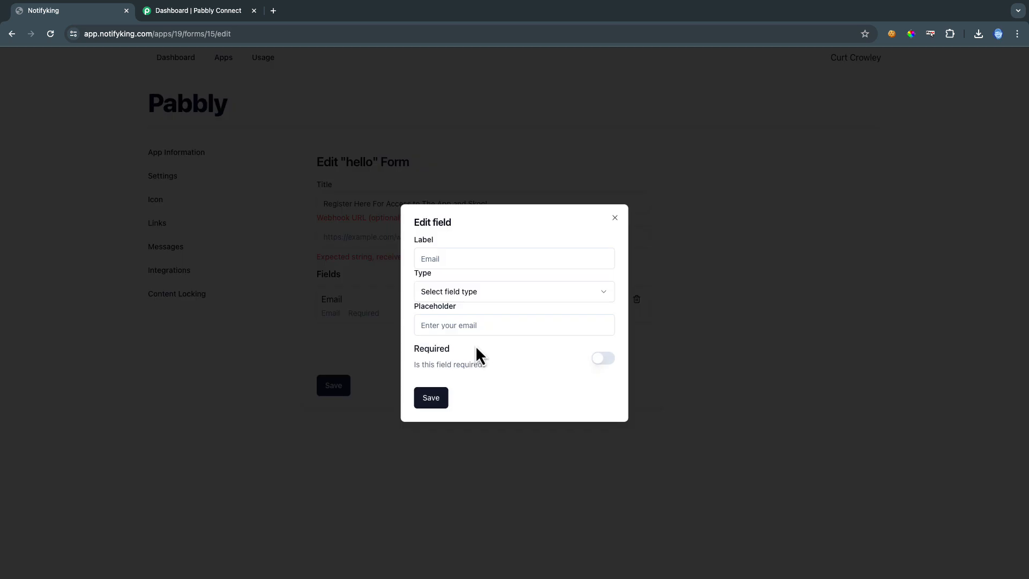
click(447, 258)
text(Na)
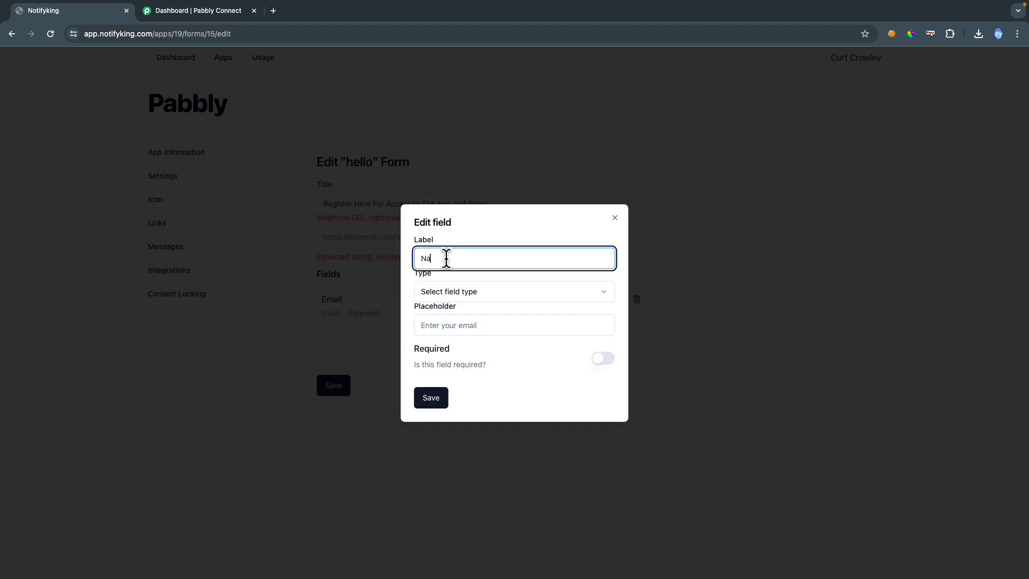
text(me)
click(465, 294)
click(462, 318)
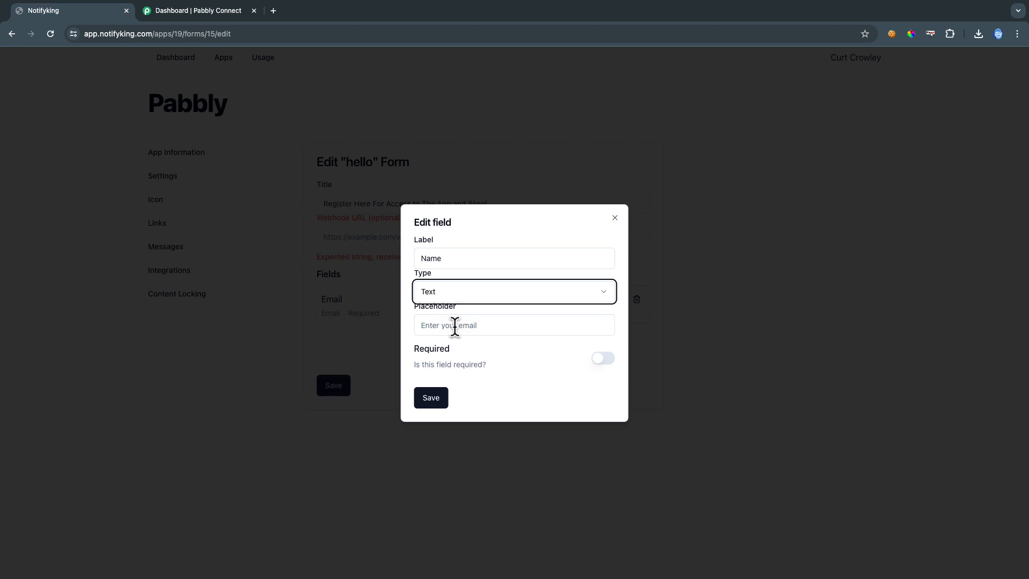
click(455, 325)
text(Ente)
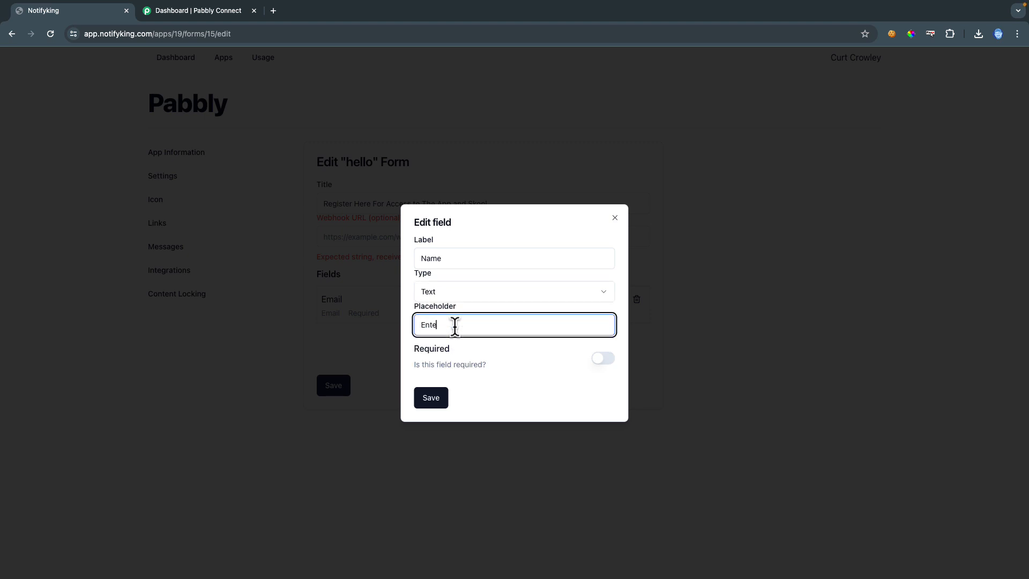
text(r Your First Name)
click(604, 359)
click(438, 400)
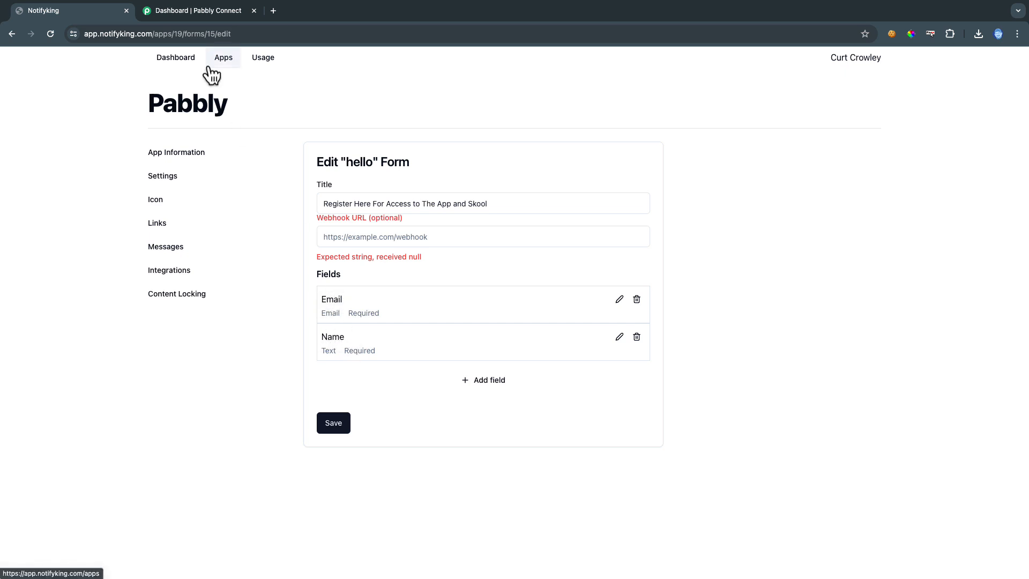
Create a new Pabbly Connect workflow named 'NotifyKing-Pabbly'
click(197, 15)
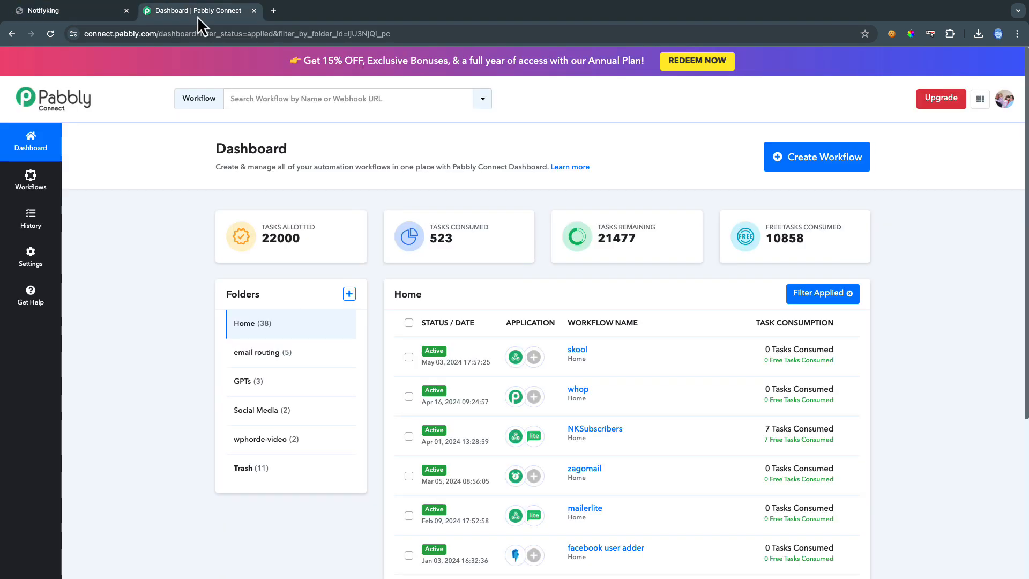
click(816, 160)
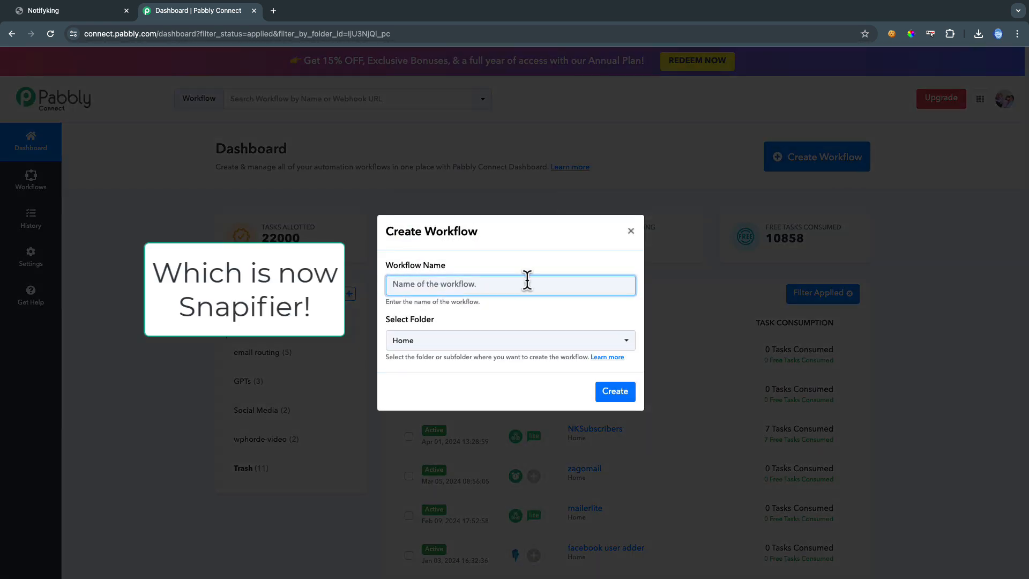
text(NotifyKing-Pabbly)
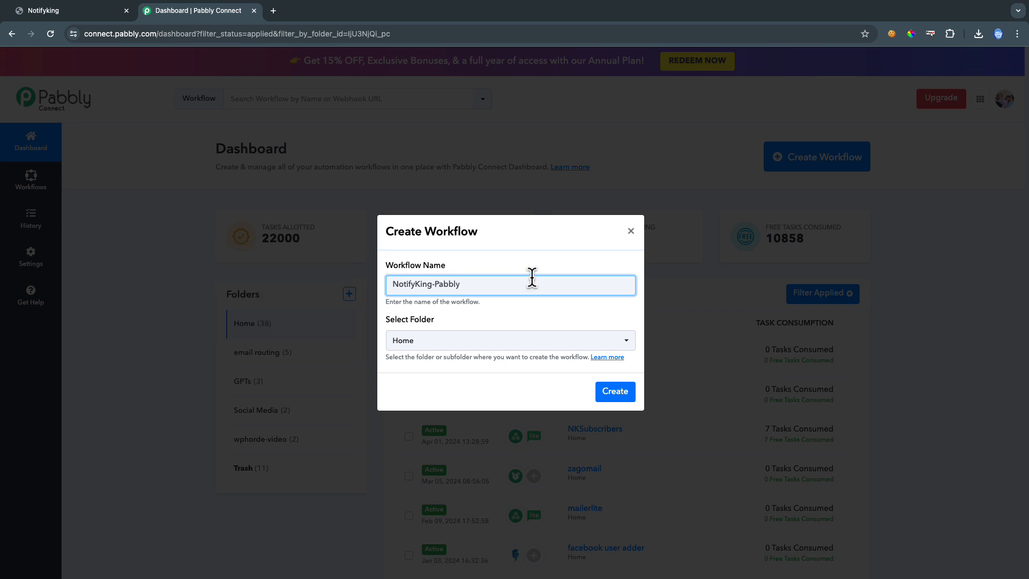
click(620, 391)
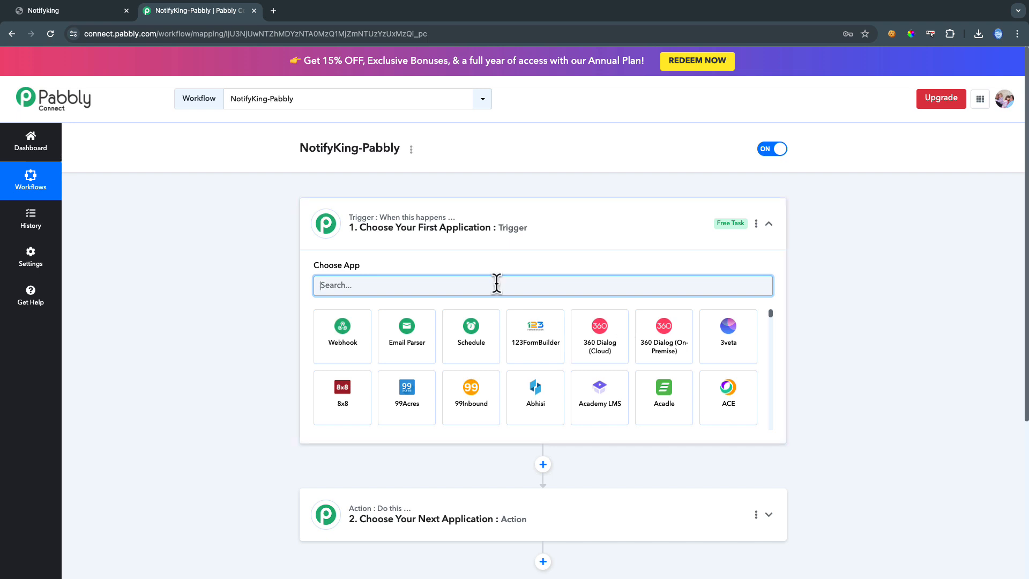
Set the webhook trigger to Catch Webhook (Recommended) and copy its webhook URL
click(344, 344)
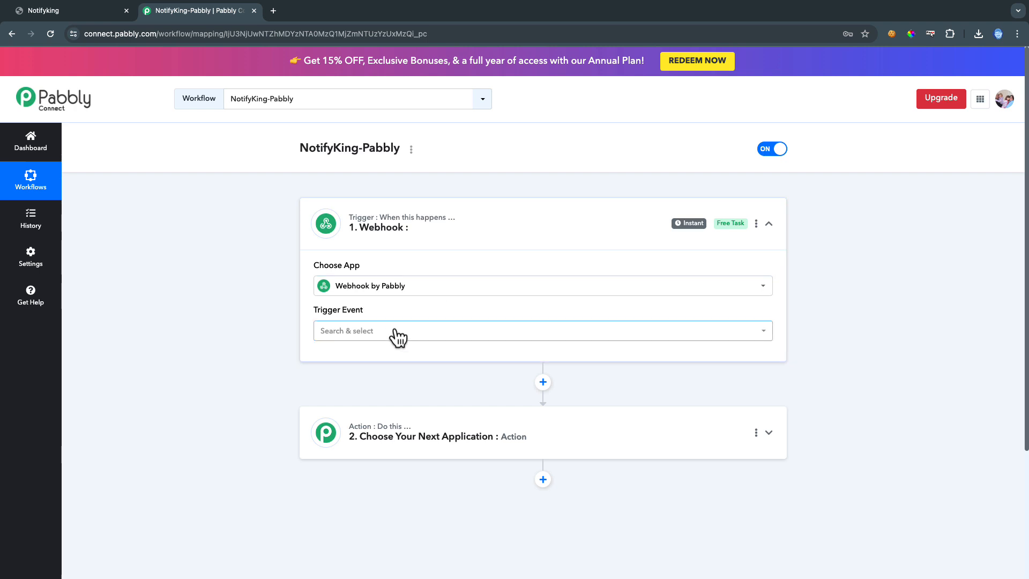
click(389, 339)
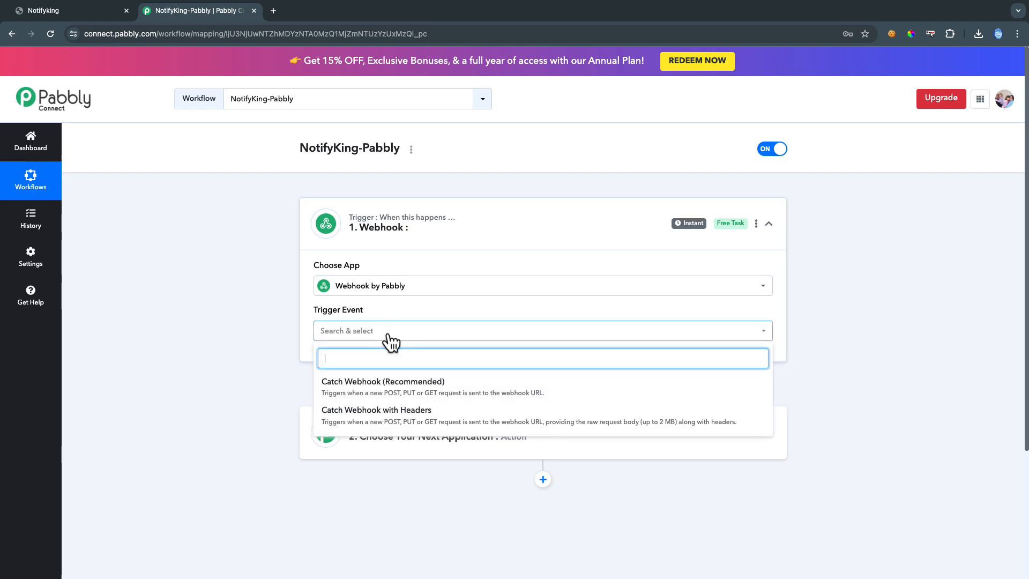
click(405, 395)
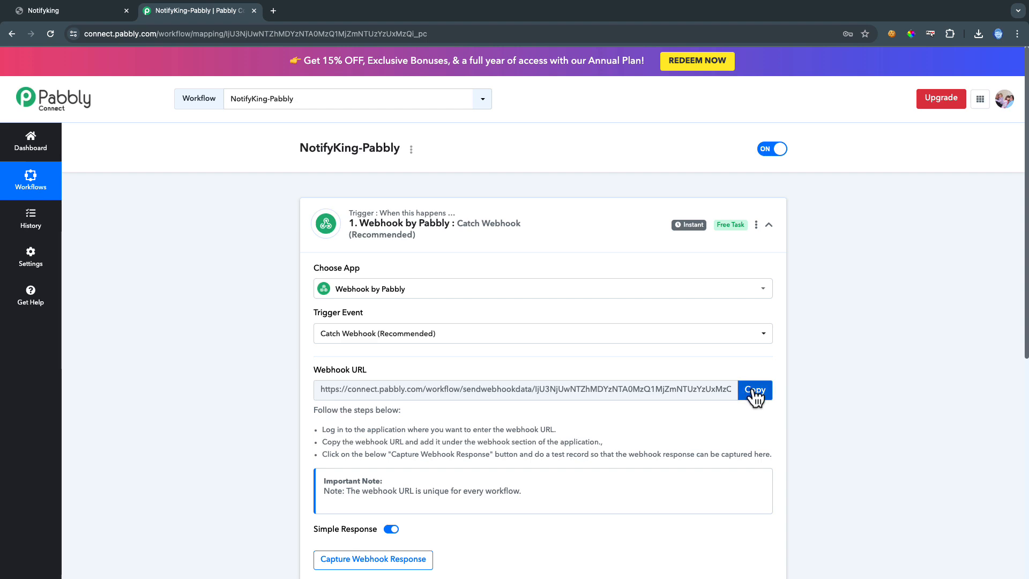
click(755, 392)
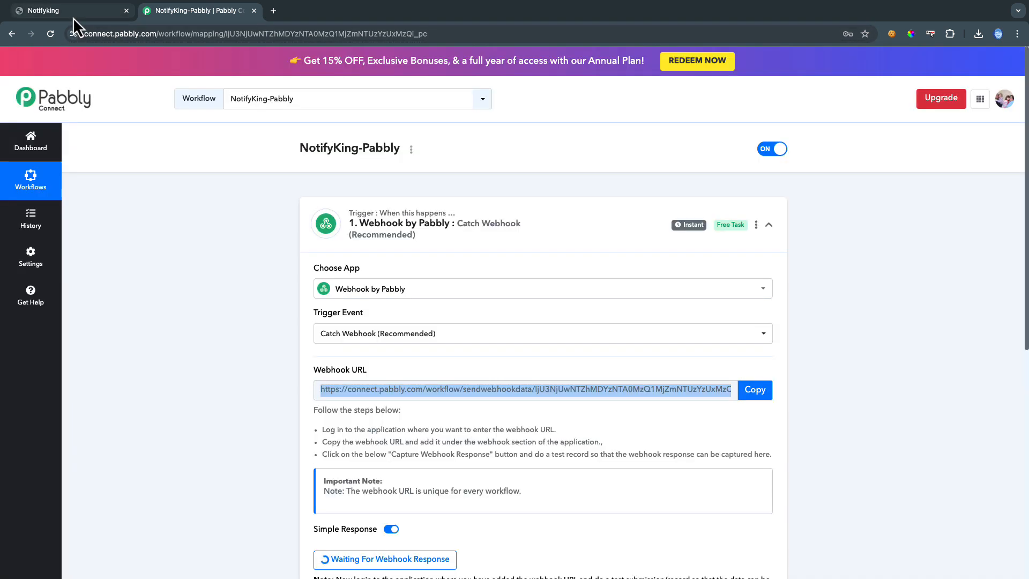
Paste the Pabbly webhook URL into the form's Webhook URL field and save
click(73, 17)
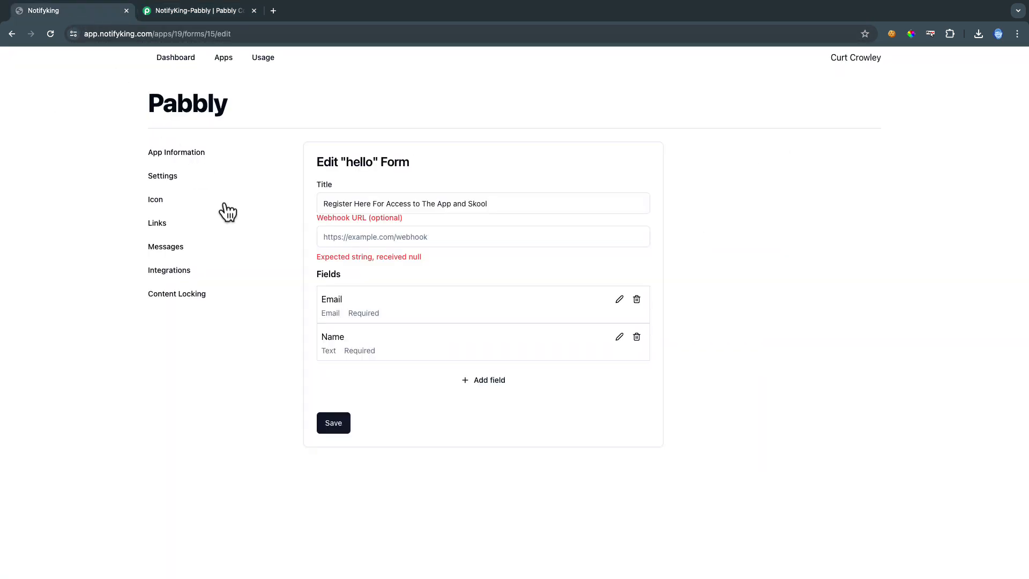
click(342, 237)
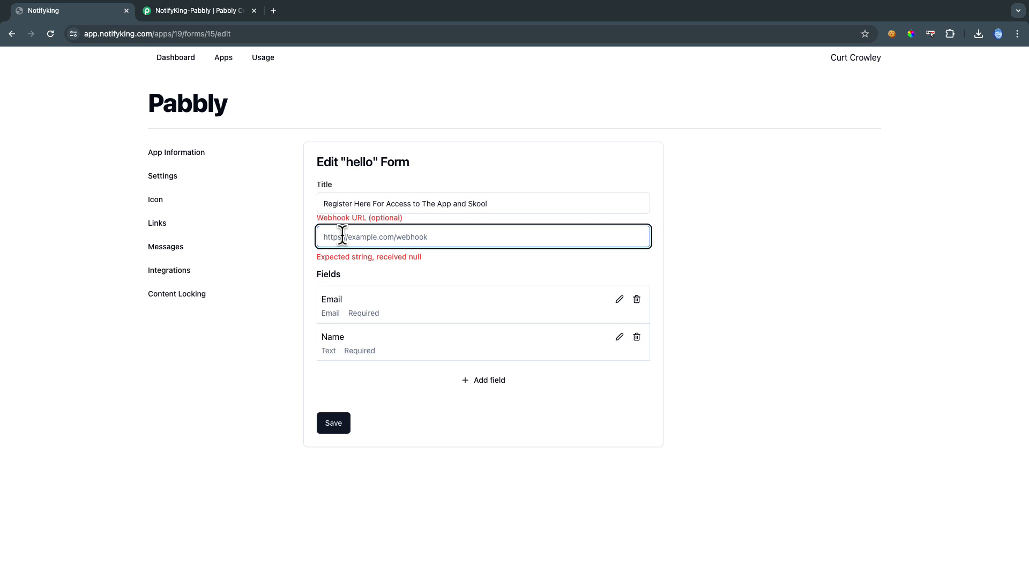
key(super+v)
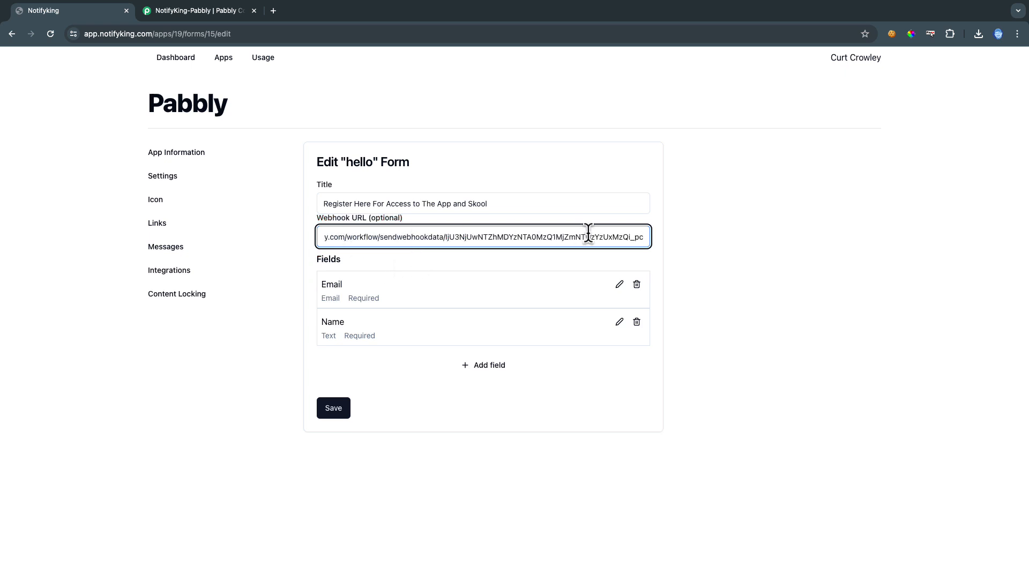
click(338, 414)
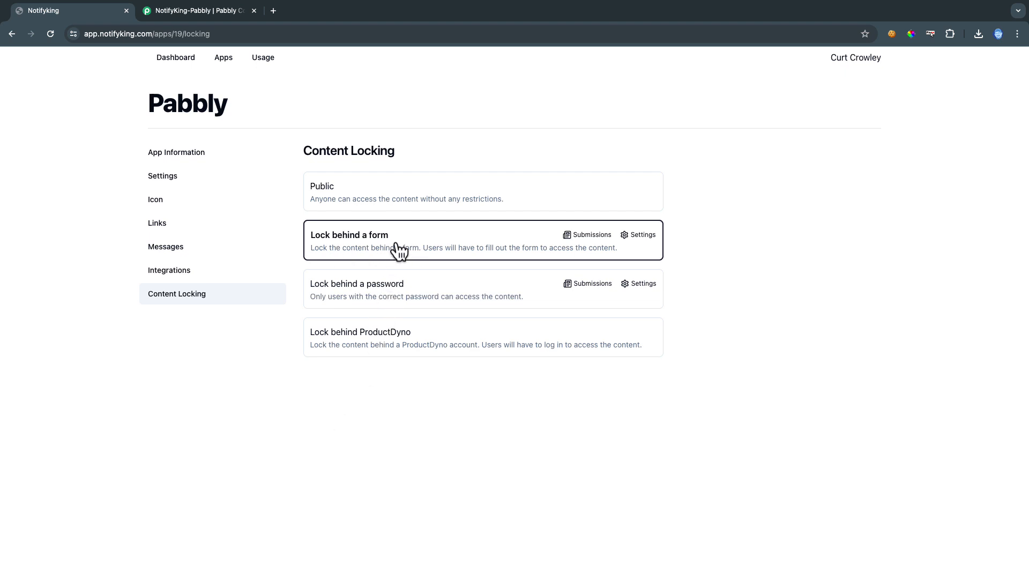
Return to the apps list and bring up the Pabbly app's options
click(224, 58)
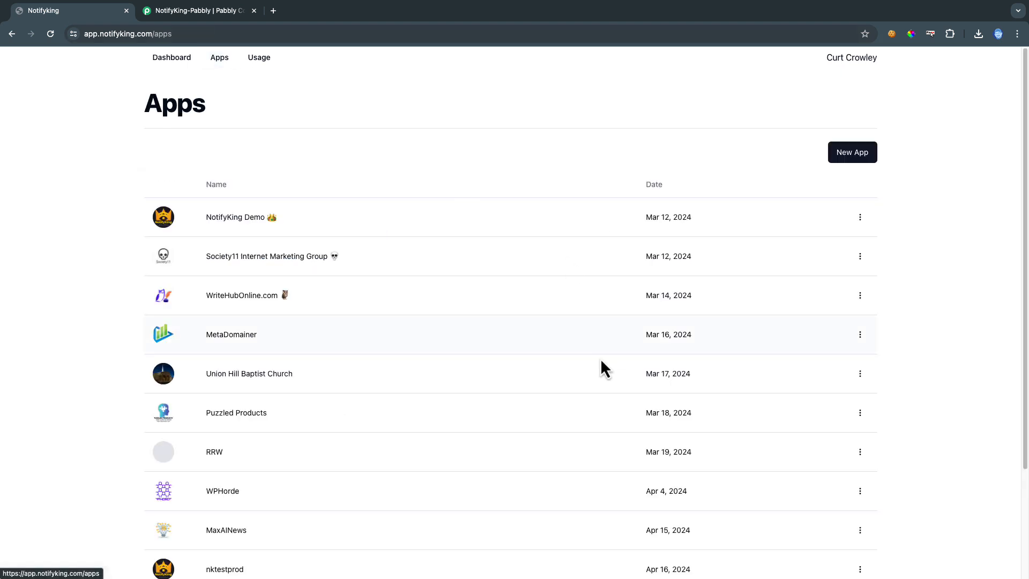
scroll(601, 362, down, 3)
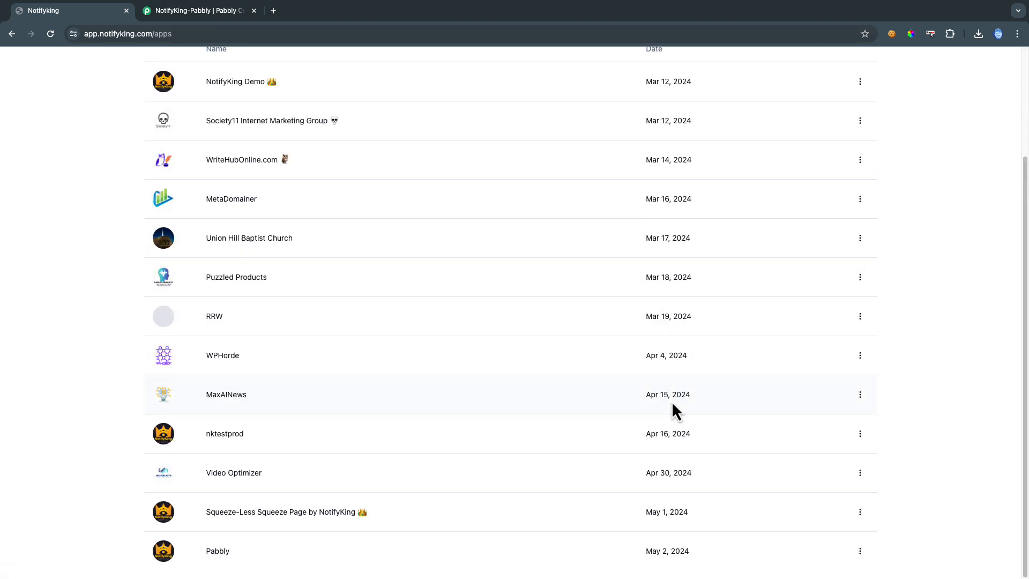
click(860, 551)
On the live Pabbly page, fill in a test email address and first name and submit
click(842, 495)
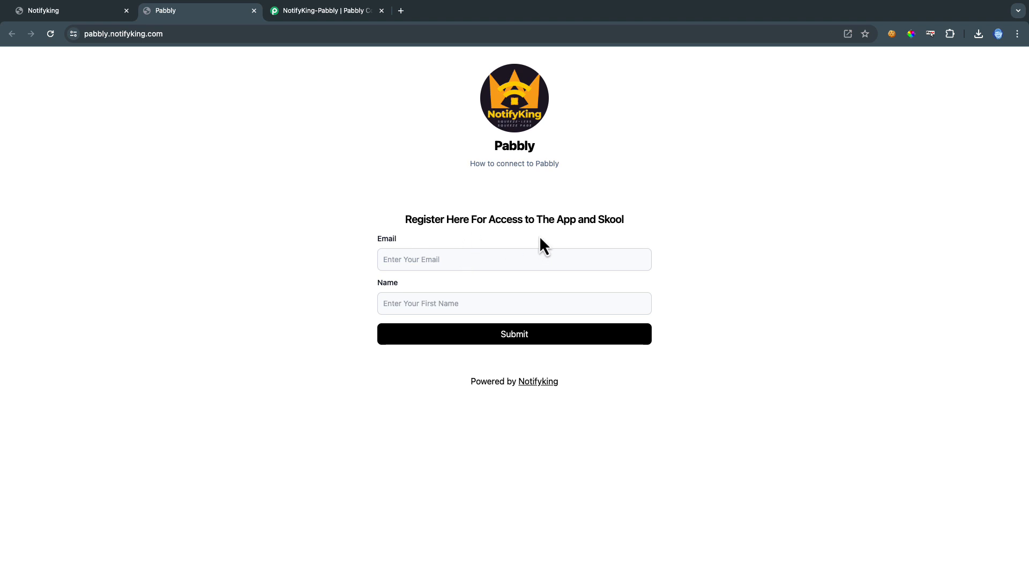
click(474, 260)
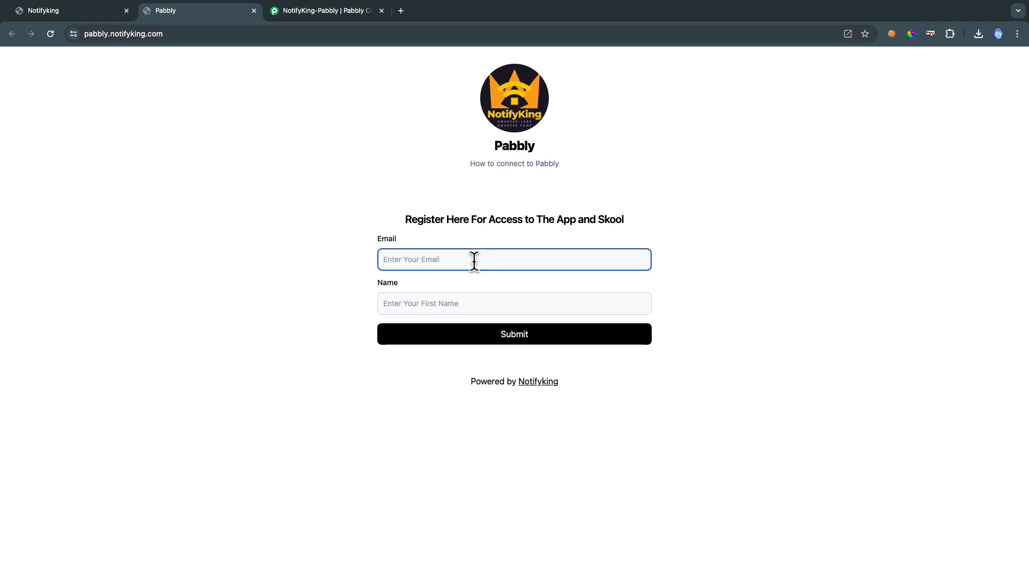
key(Tab)
text(Cur)
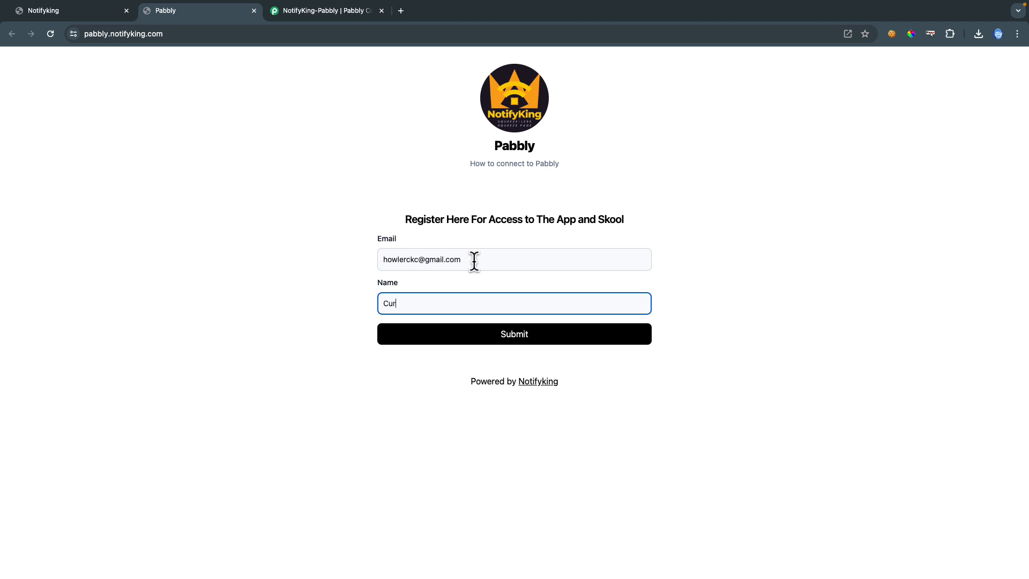
click(527, 336)
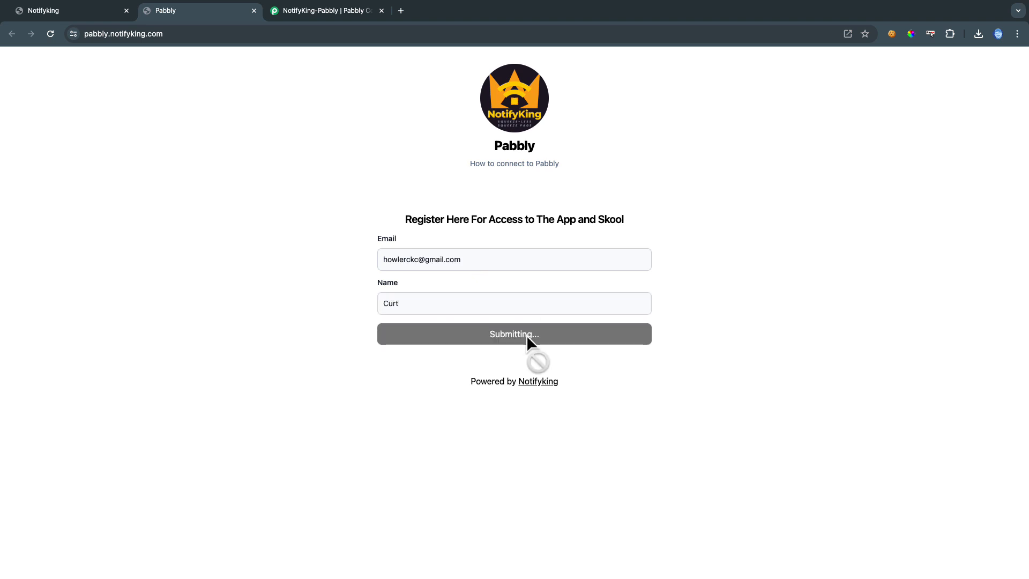
Review the webhook's Response Received data for the submitted Name and Email values
click(309, 15)
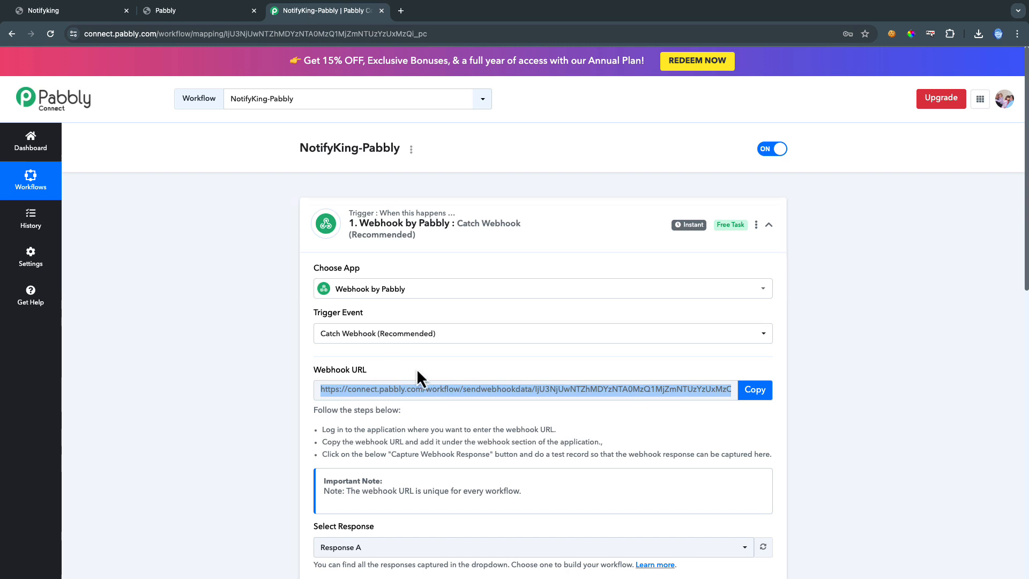
scroll(436, 364, down, 5)
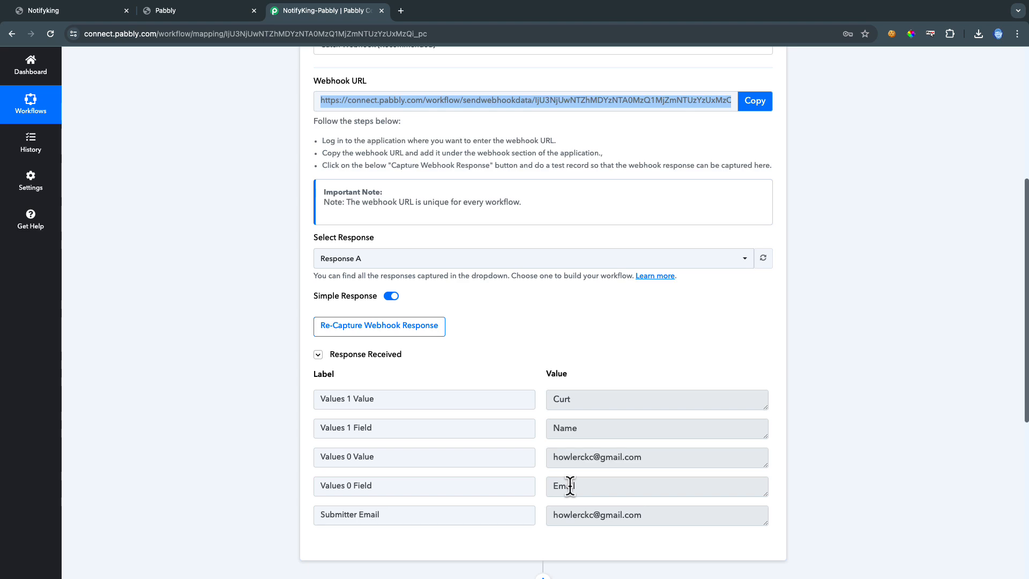
scroll(572, 457, down, 5)
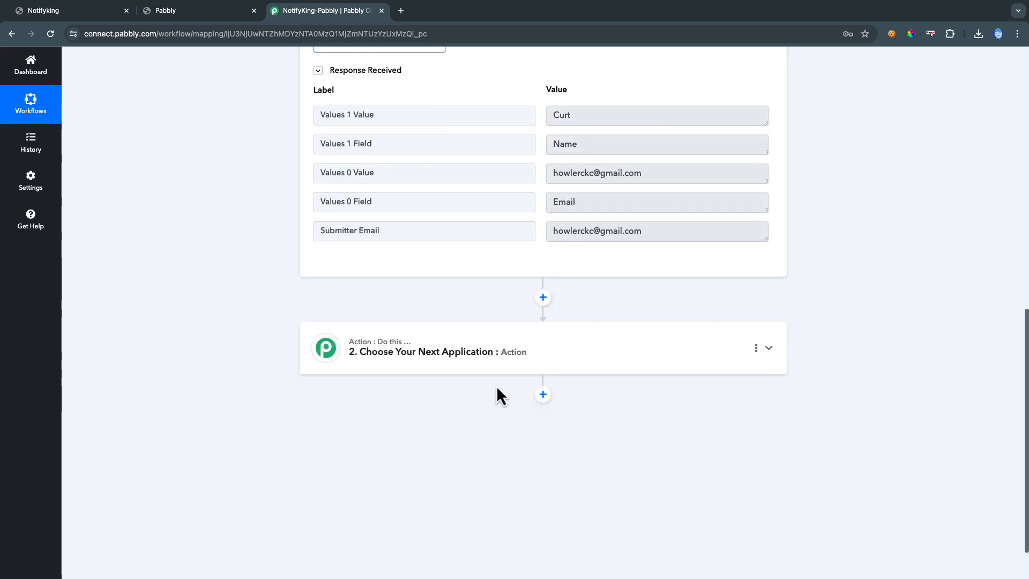
scroll(603, 316, up, 4)
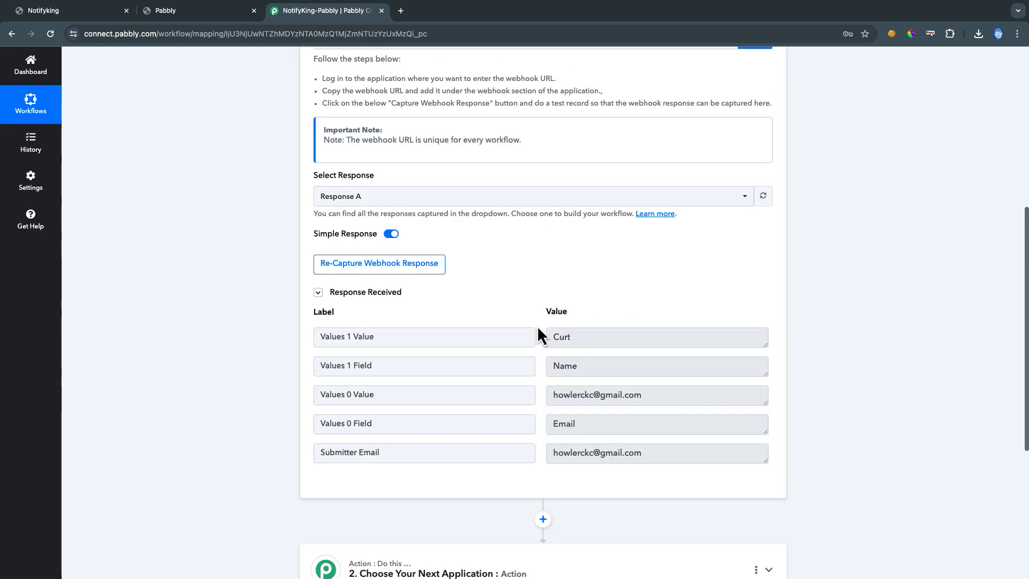
scroll(616, 429, down, 4)
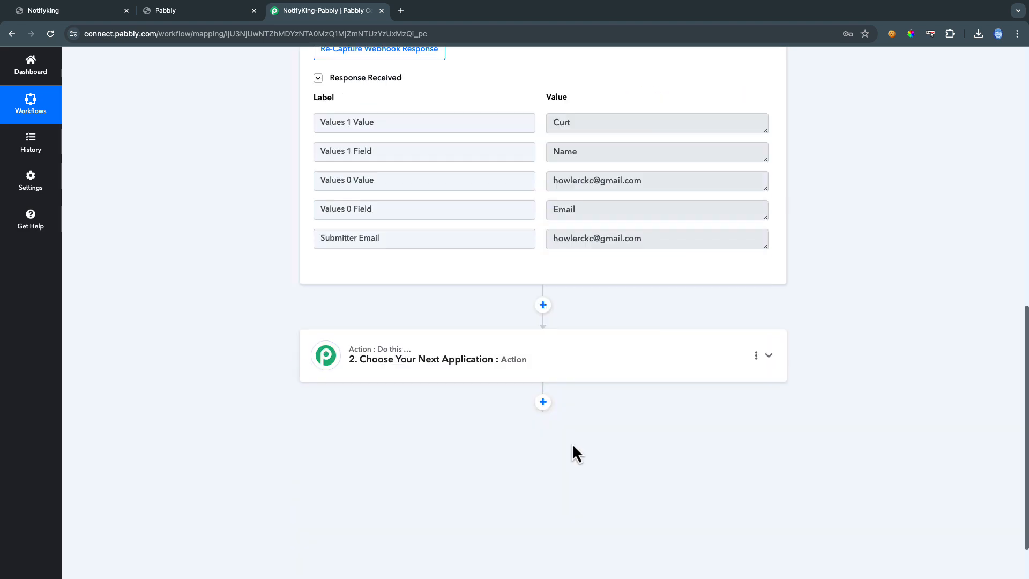
Set the action step to Skool with the Invite New Member event and connect the Skool account
click(508, 364)
scroll(440, 289, up, 2)
click(411, 235)
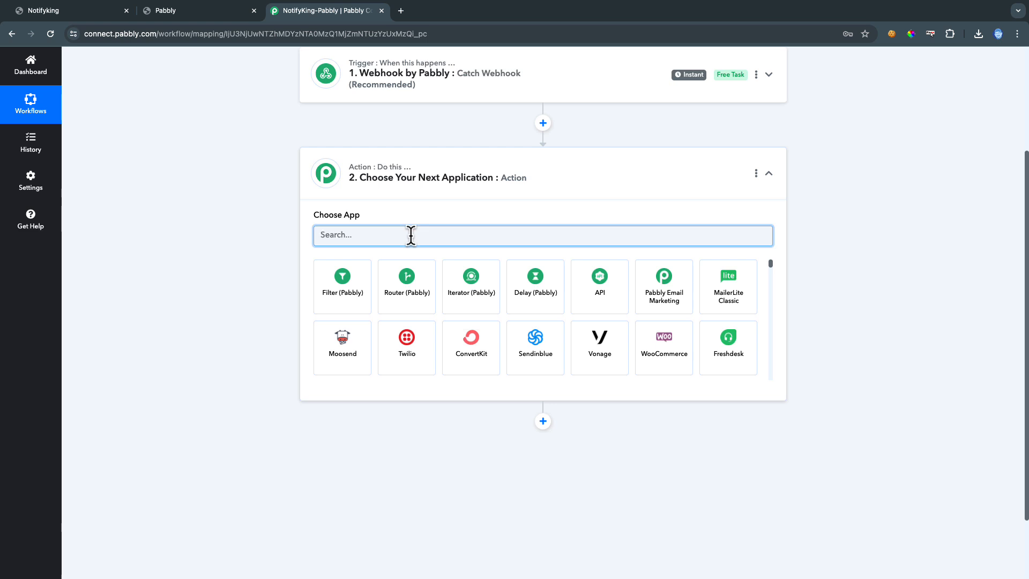
text(skool)
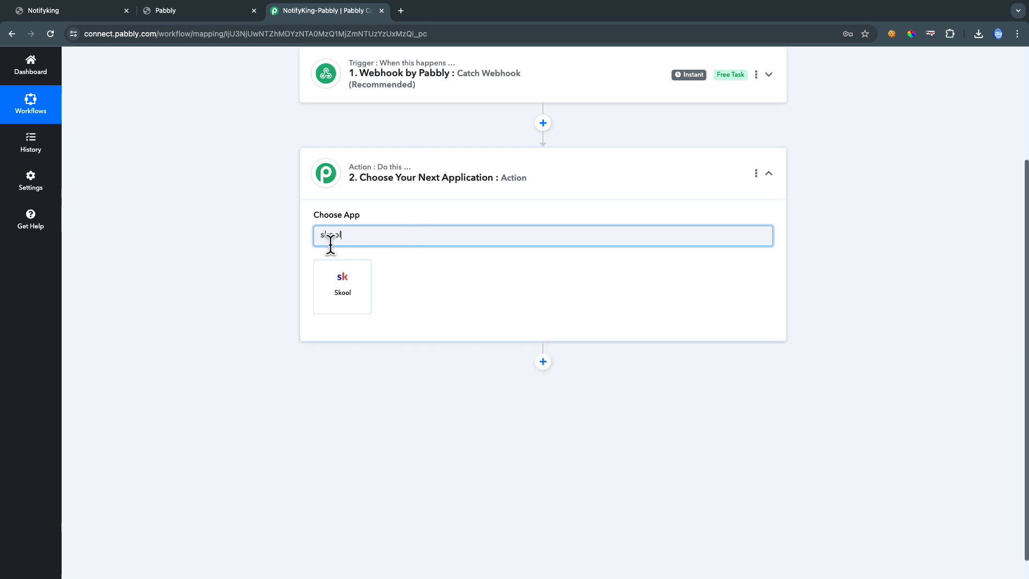
click(340, 282)
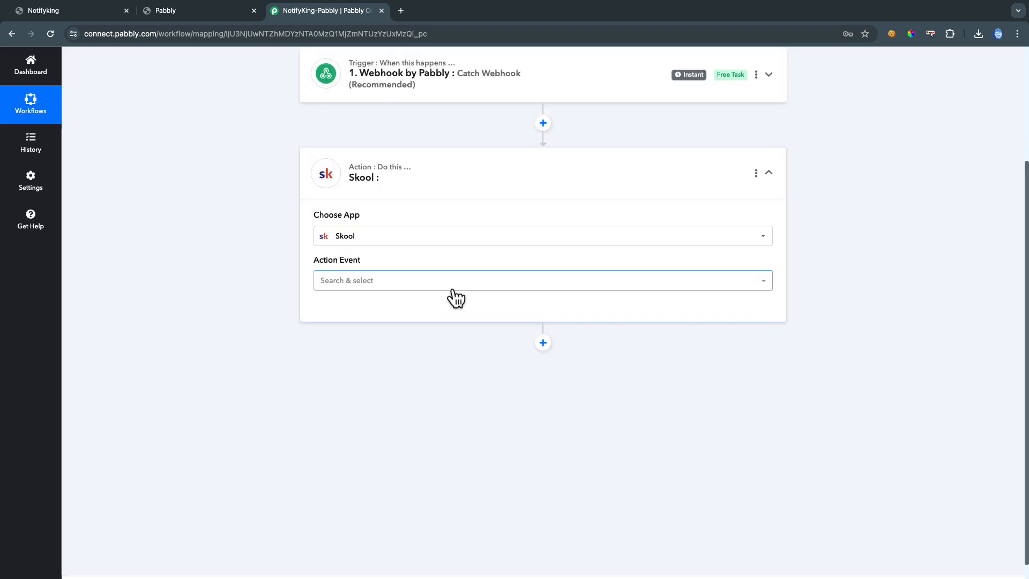
click(454, 290)
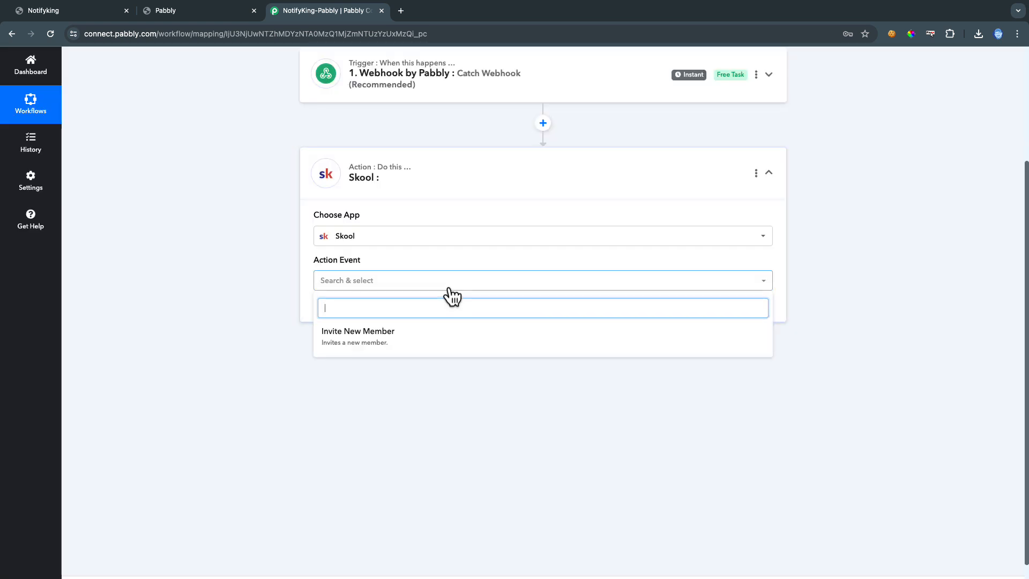
click(384, 339)
click(350, 312)
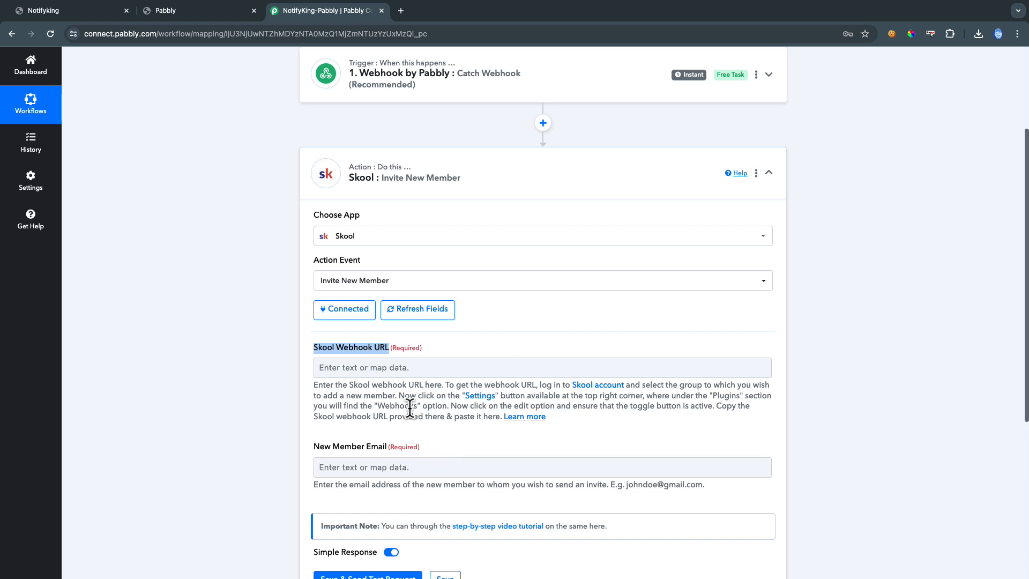
scroll(403, 406, down, 1)
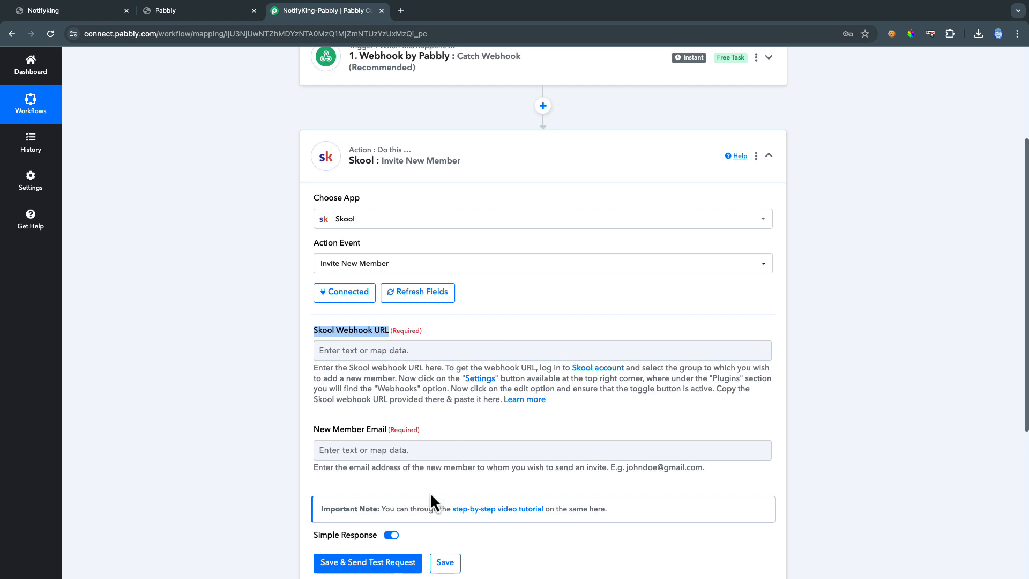
Change the action app to MailerLite Classic, event Add or Update Subscriber in the Group, and save the connection
click(669, 217)
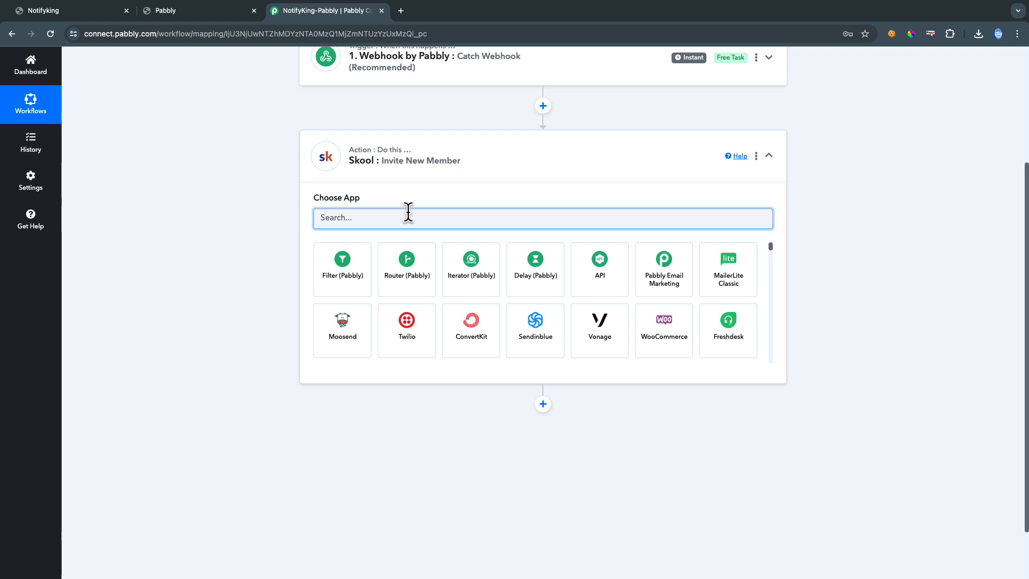
text(mailer)
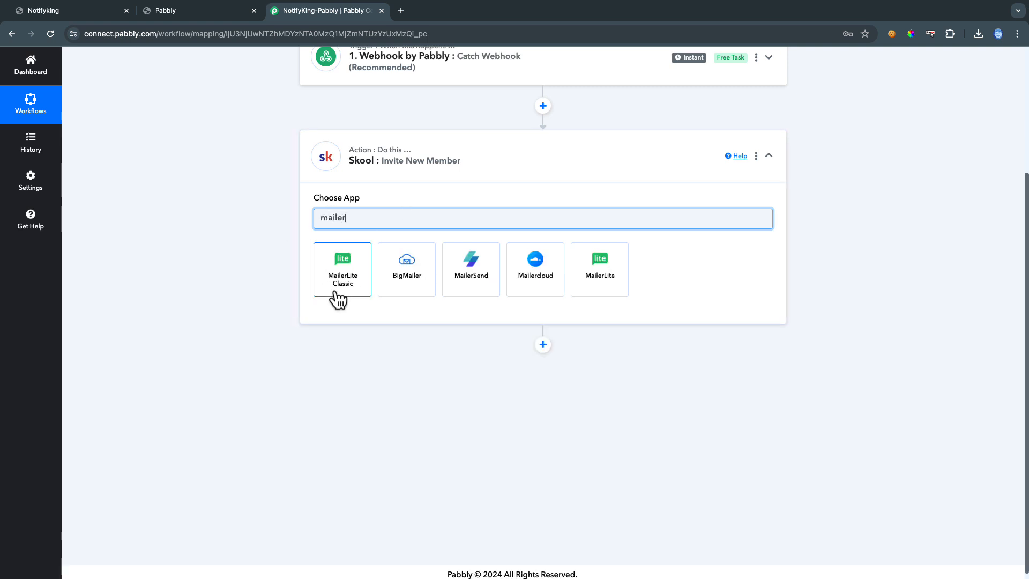
click(342, 278)
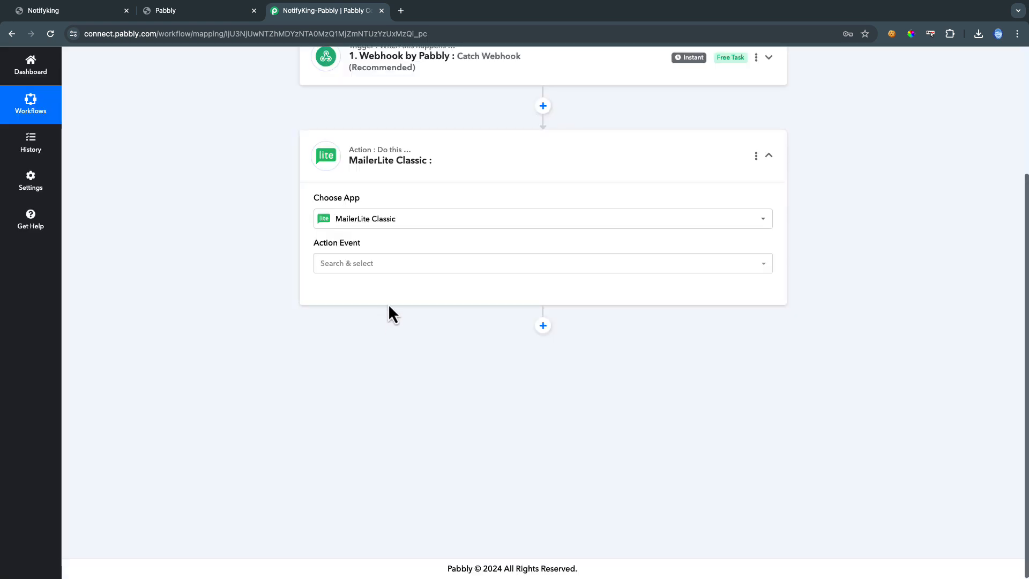
click(381, 268)
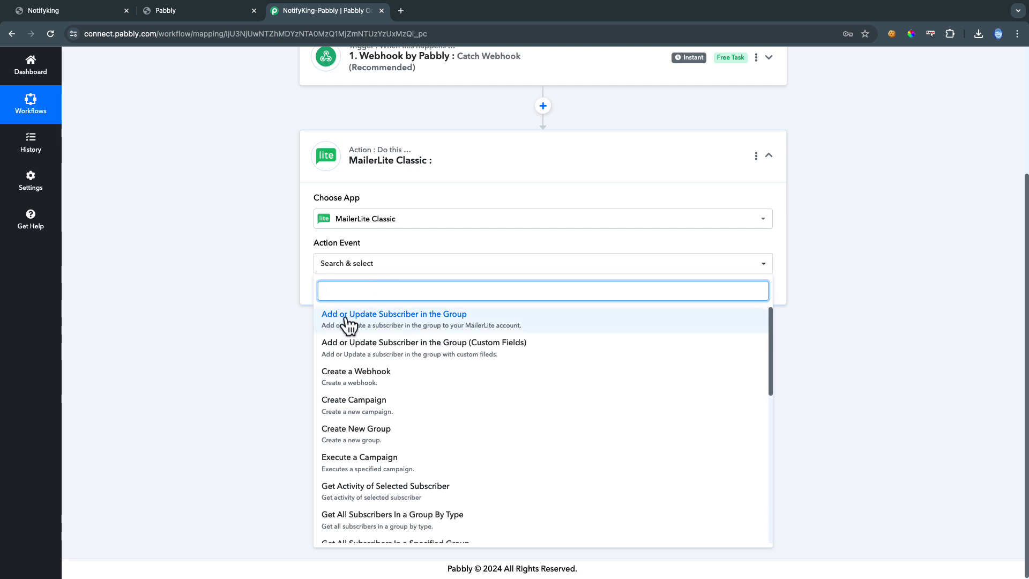
click(401, 321)
click(346, 296)
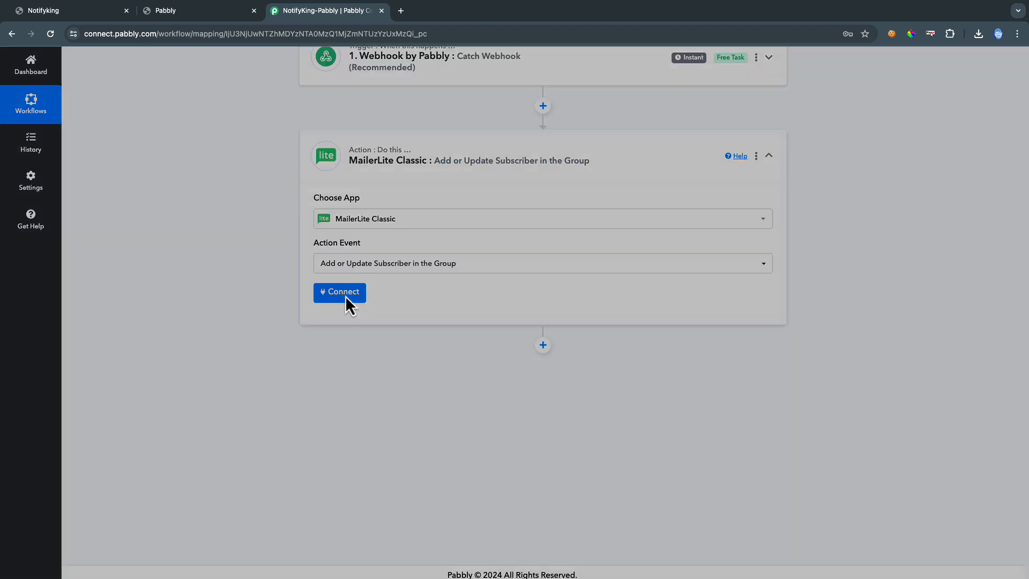
click(516, 560)
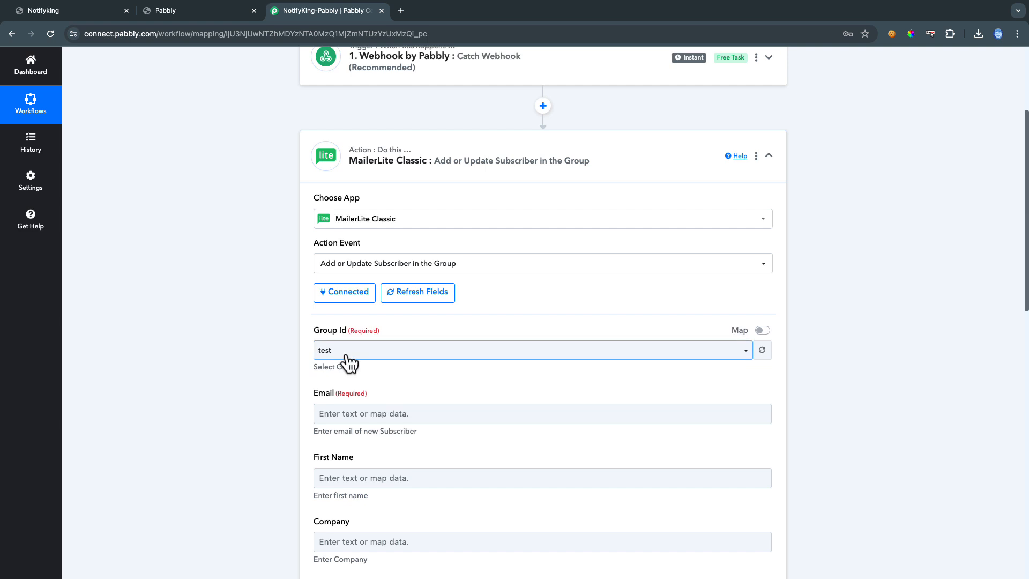
Choose DemoNK as the subscriber Group Id
click(348, 355)
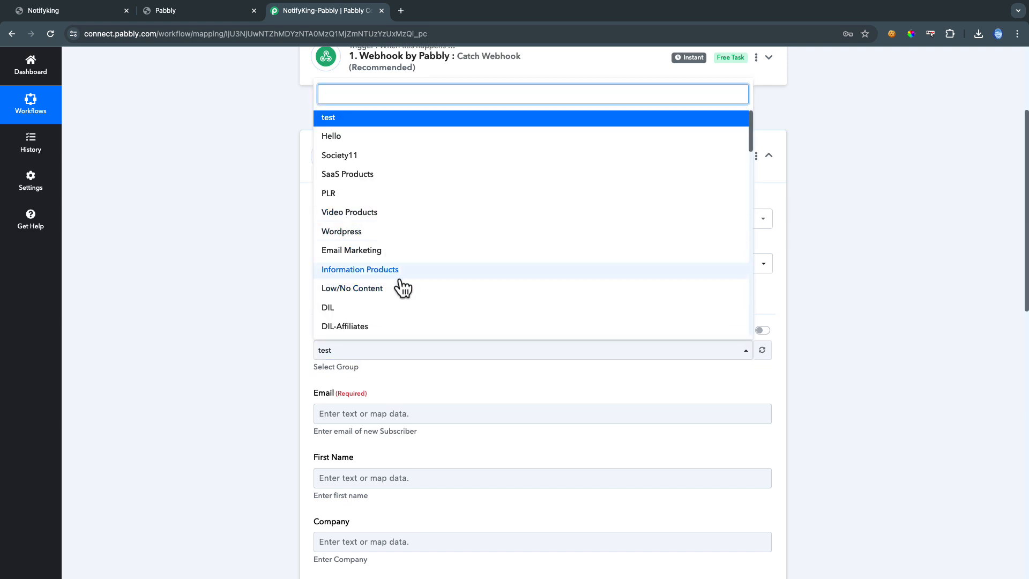
scroll(403, 287, down, 6)
scroll(403, 288, down, 3)
scroll(403, 288, down, 10)
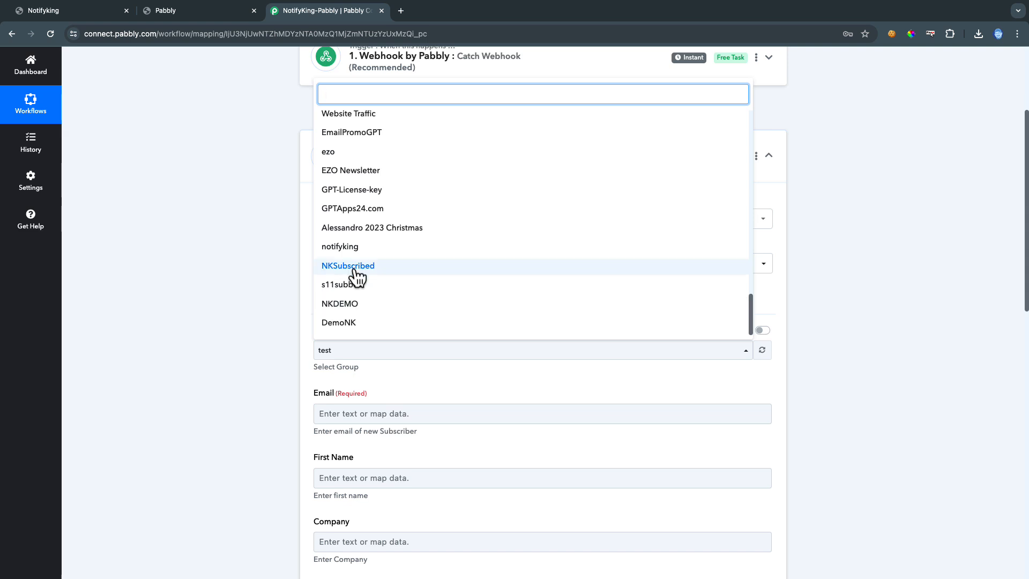
click(345, 323)
Map webhook Values 0 Value into Email and Values 1 Value into First Name
click(362, 411)
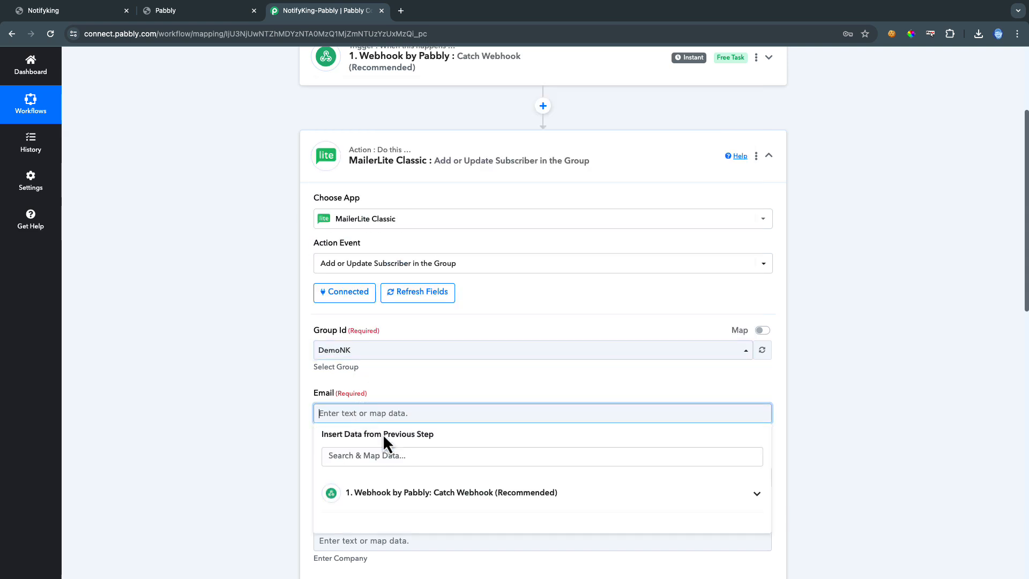
click(338, 500)
scroll(375, 515, down, 2)
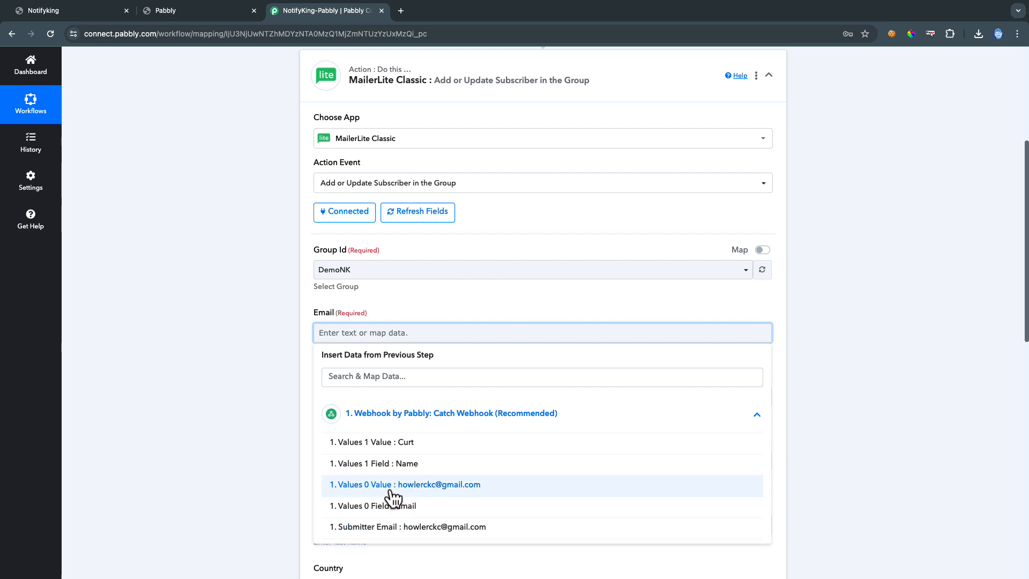
click(431, 492)
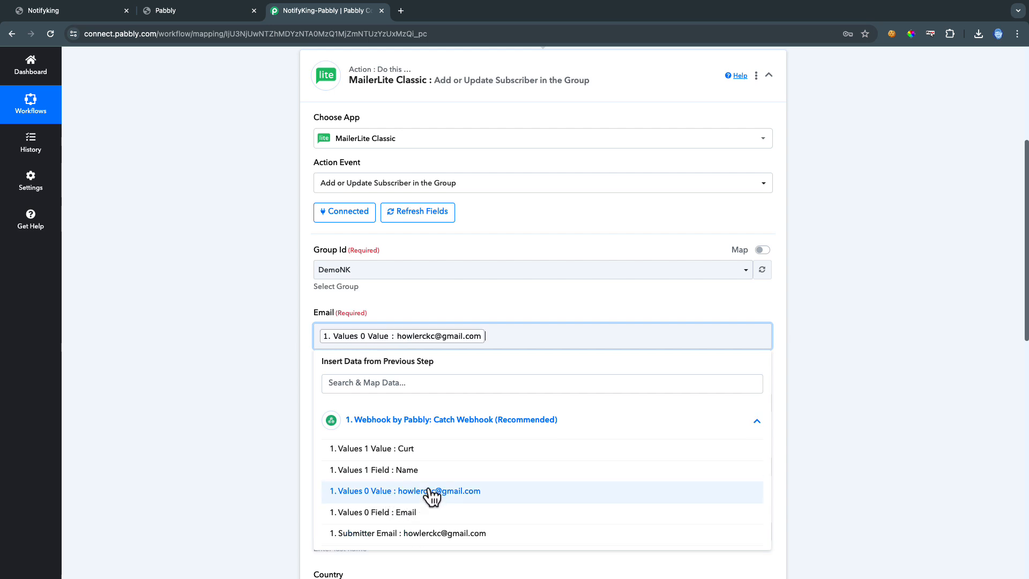
click(307, 390)
click(346, 403)
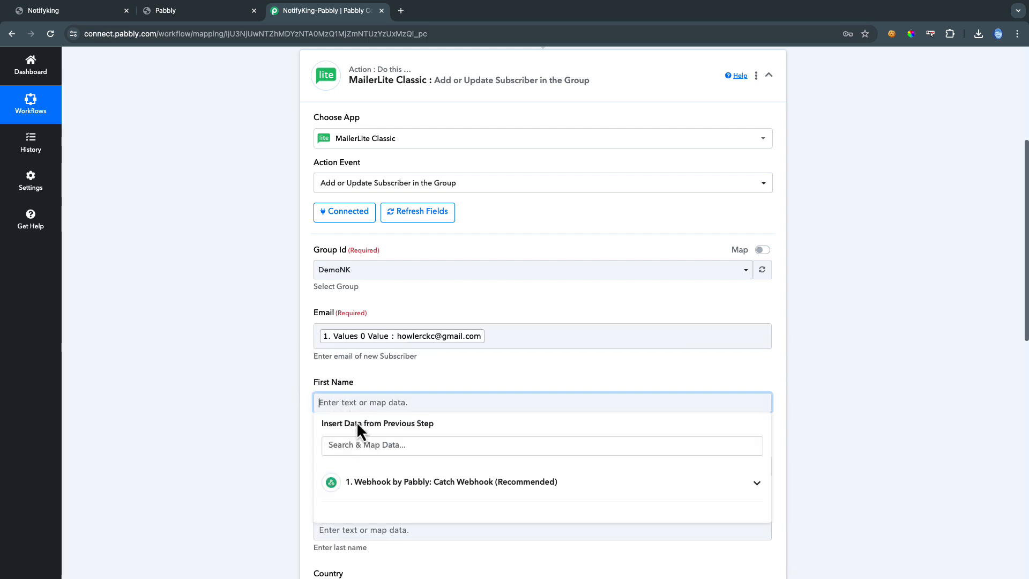
click(382, 488)
scroll(384, 487, down, 3)
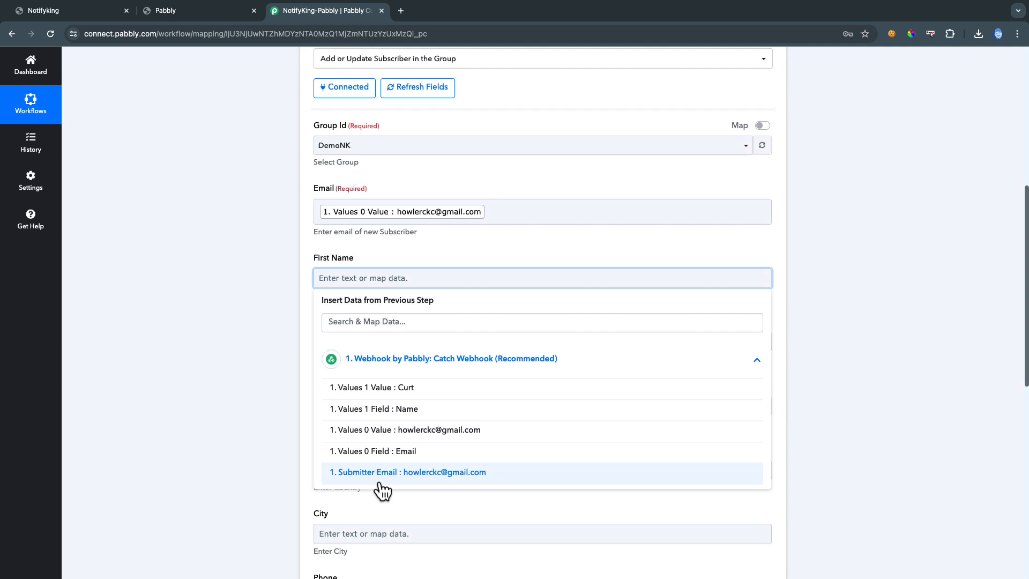
click(369, 390)
click(310, 362)
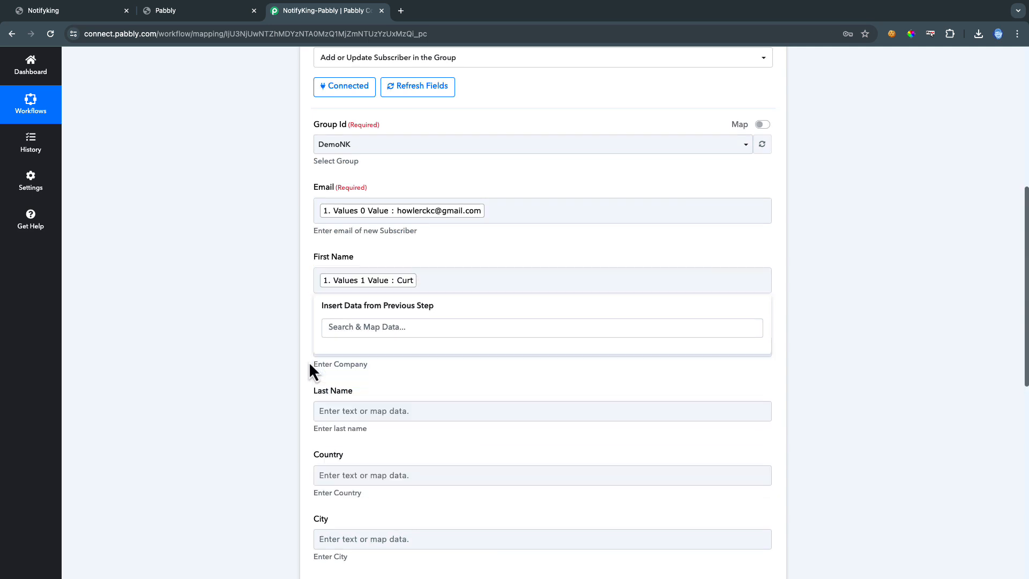
scroll(356, 408, down, 9)
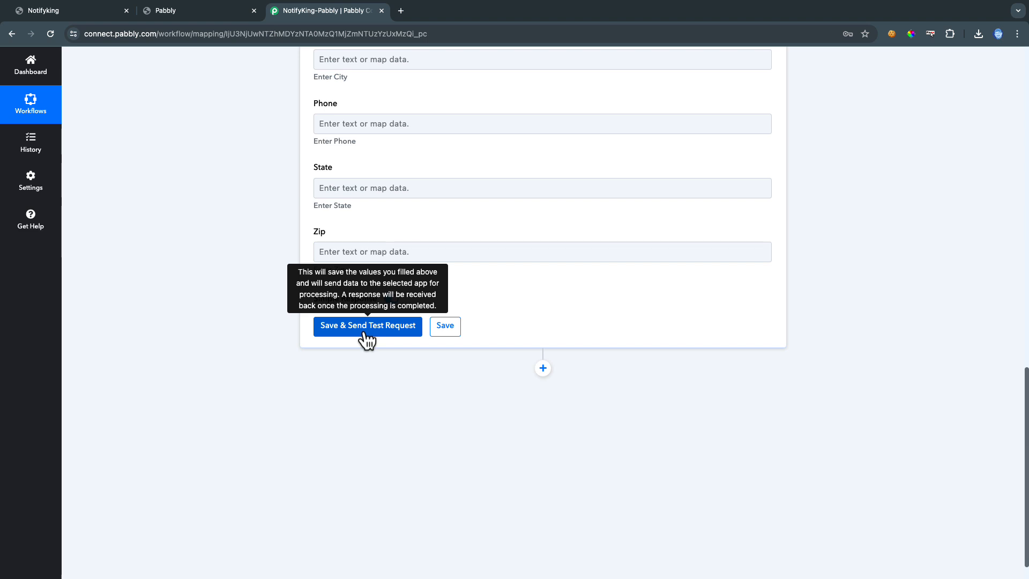
scroll(390, 391, up, 13)
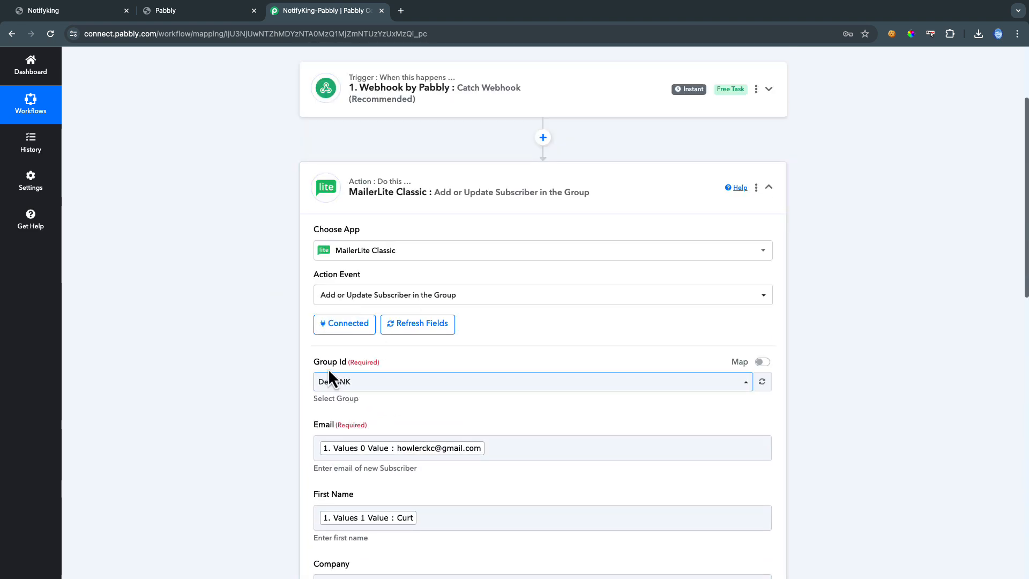
scroll(390, 420, down, 13)
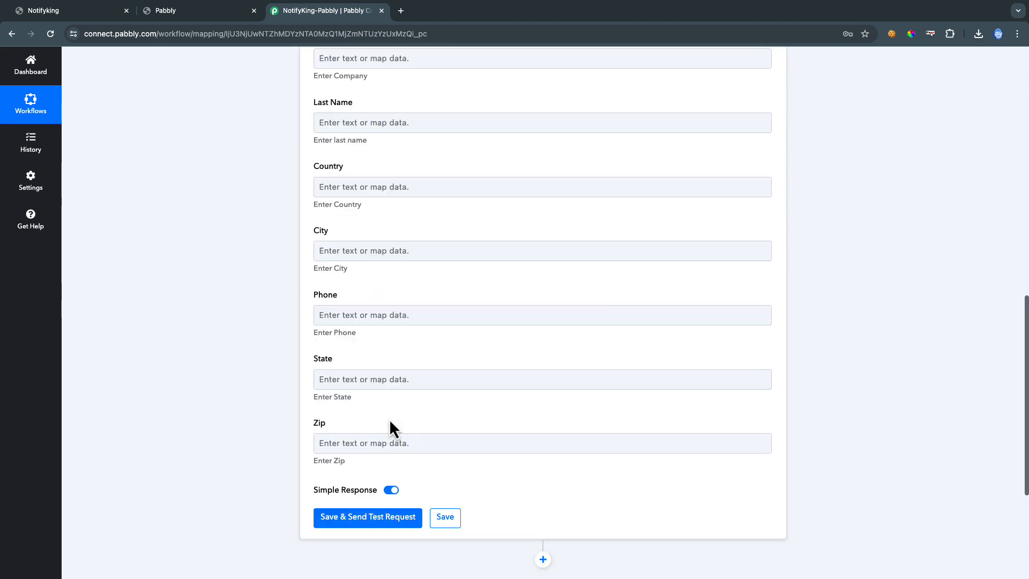
scroll(397, 430, up, 15)
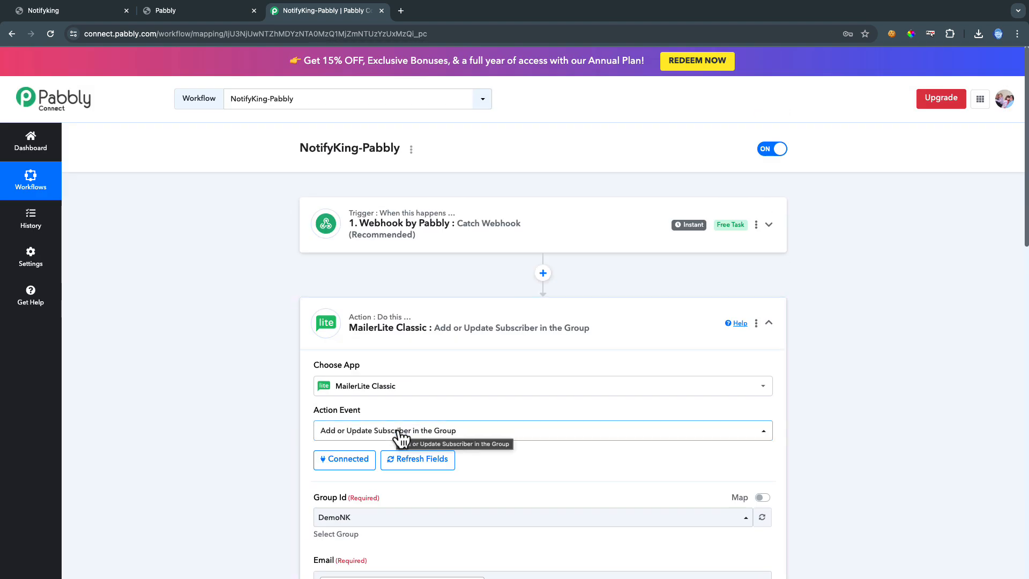
scroll(540, 370, down, 15)
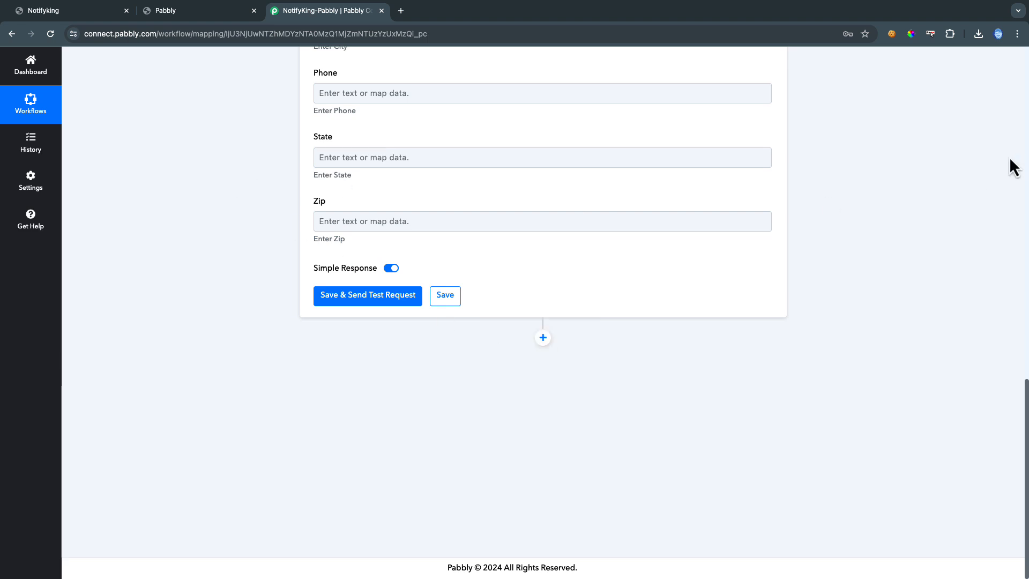
Return to NotifyKing and open the Pabbly app's Content Locking page from its Edit menu
click(66, 12)
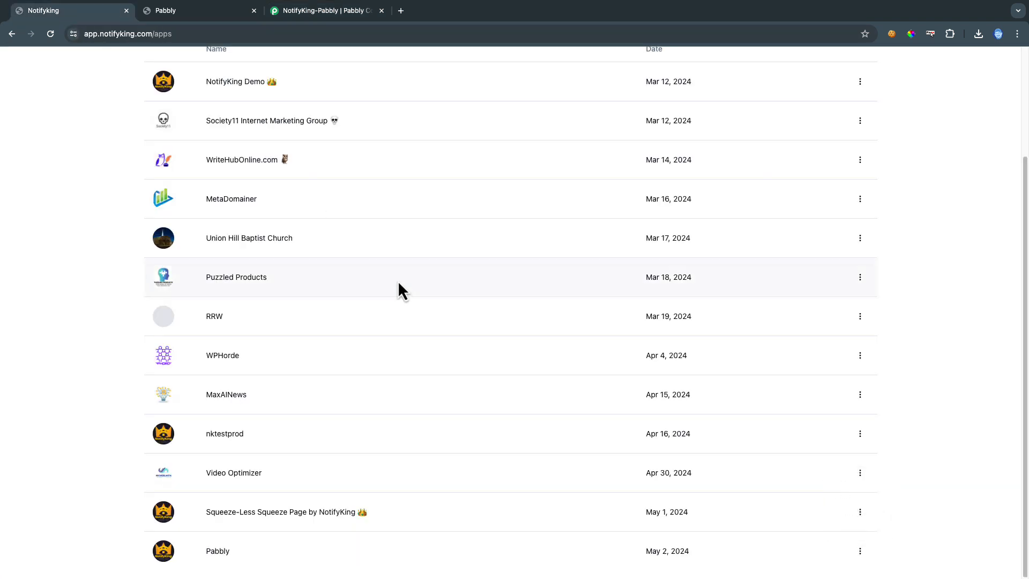
click(860, 551)
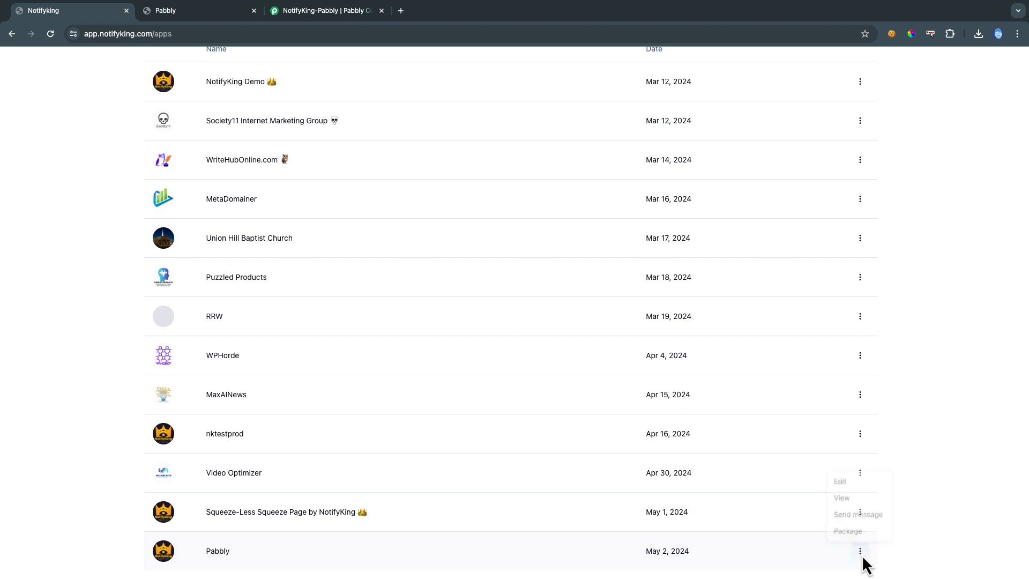
click(840, 481)
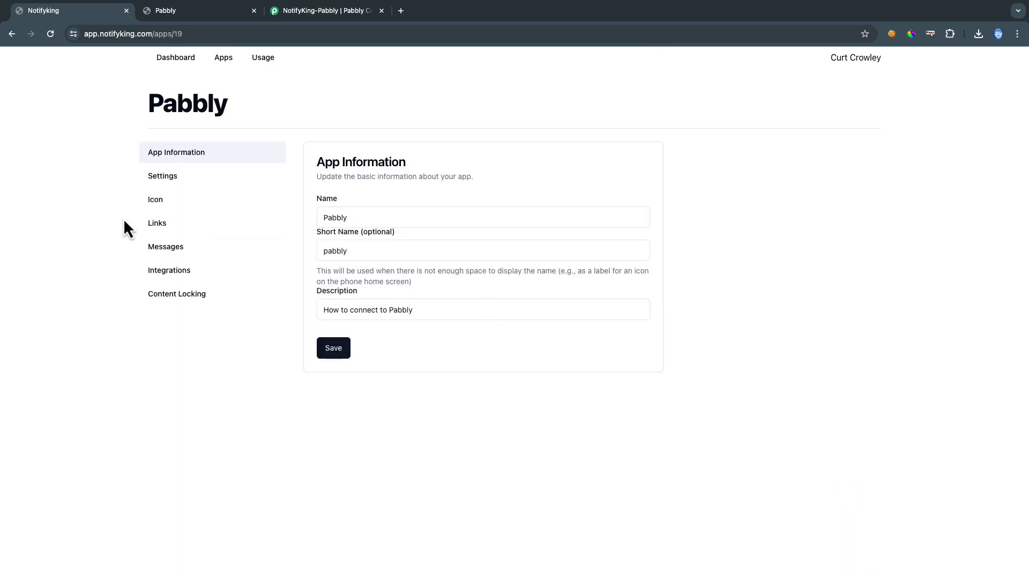
click(175, 294)
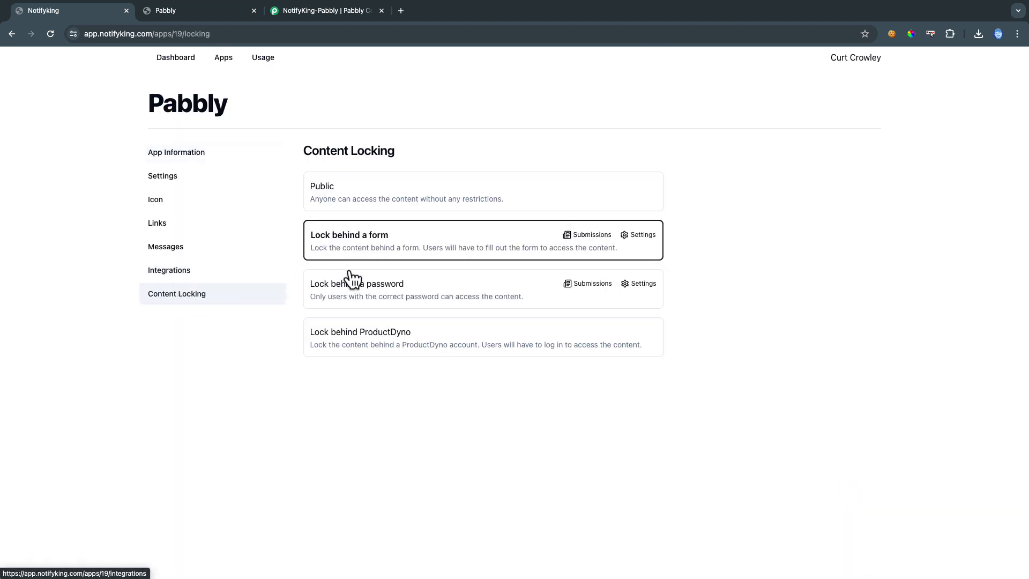